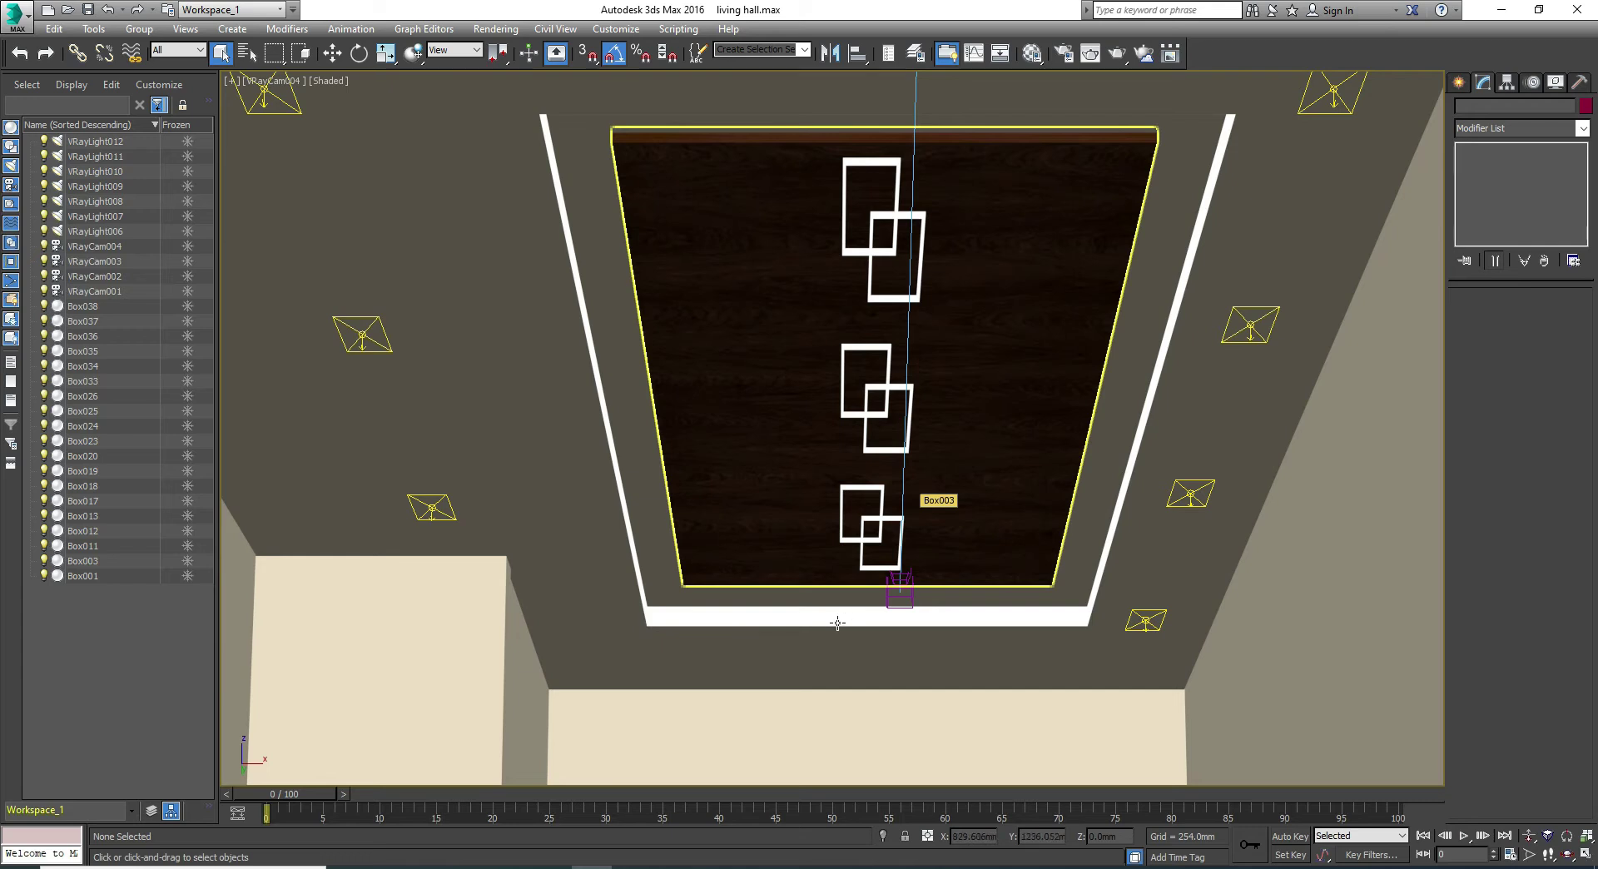
# Display the scene from the top in wireframe, examine the ceiling layout and select the large ceiling object
pyautogui.press('t')
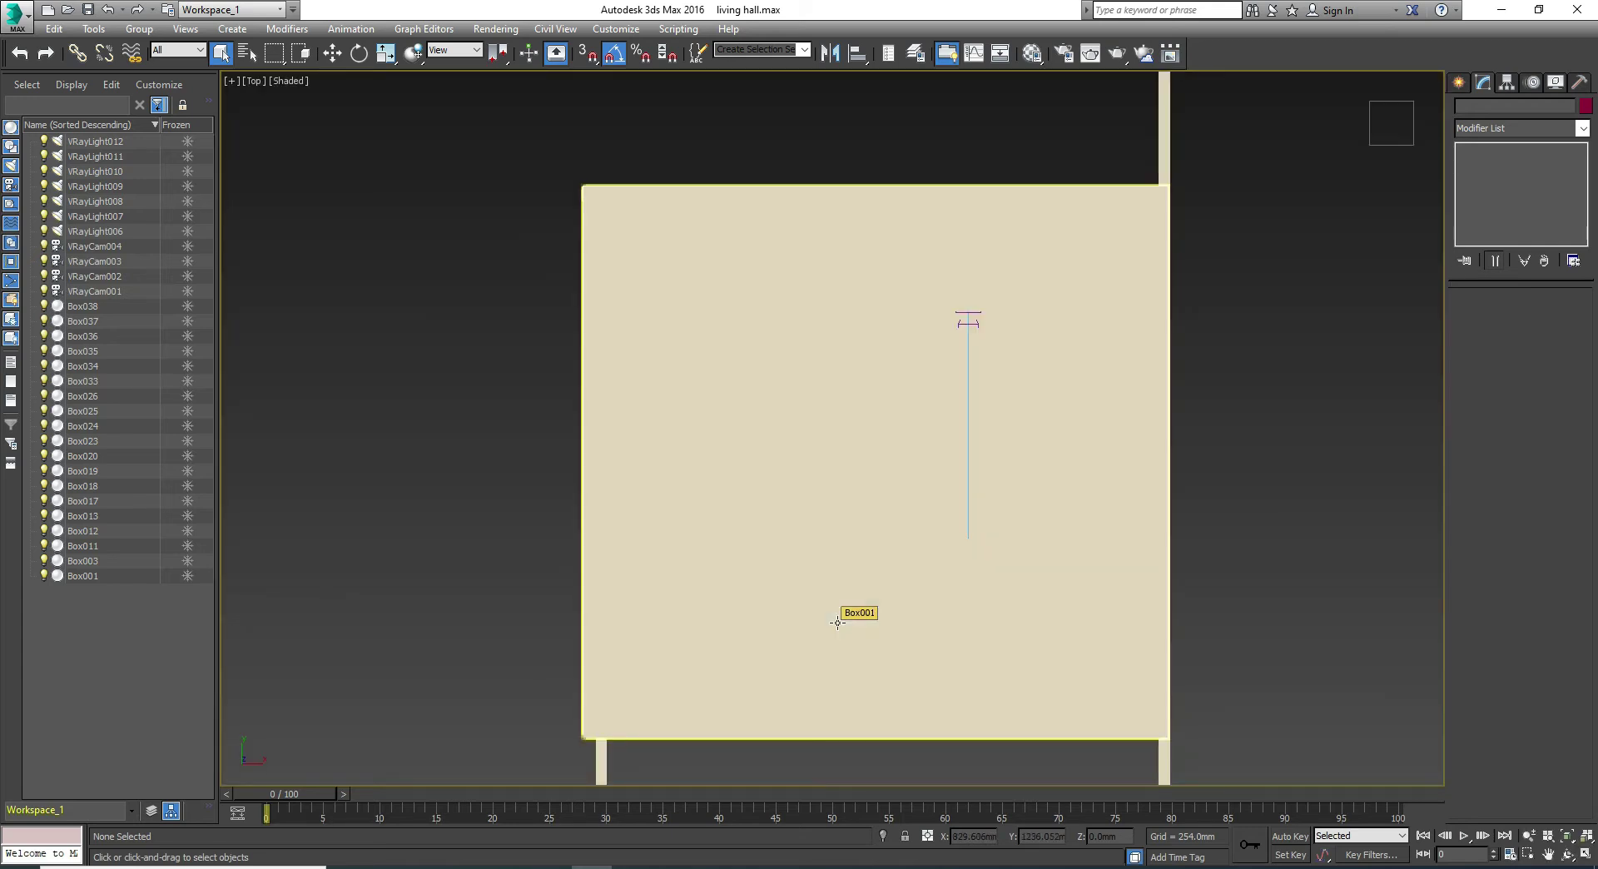
pyautogui.click(280, 81)
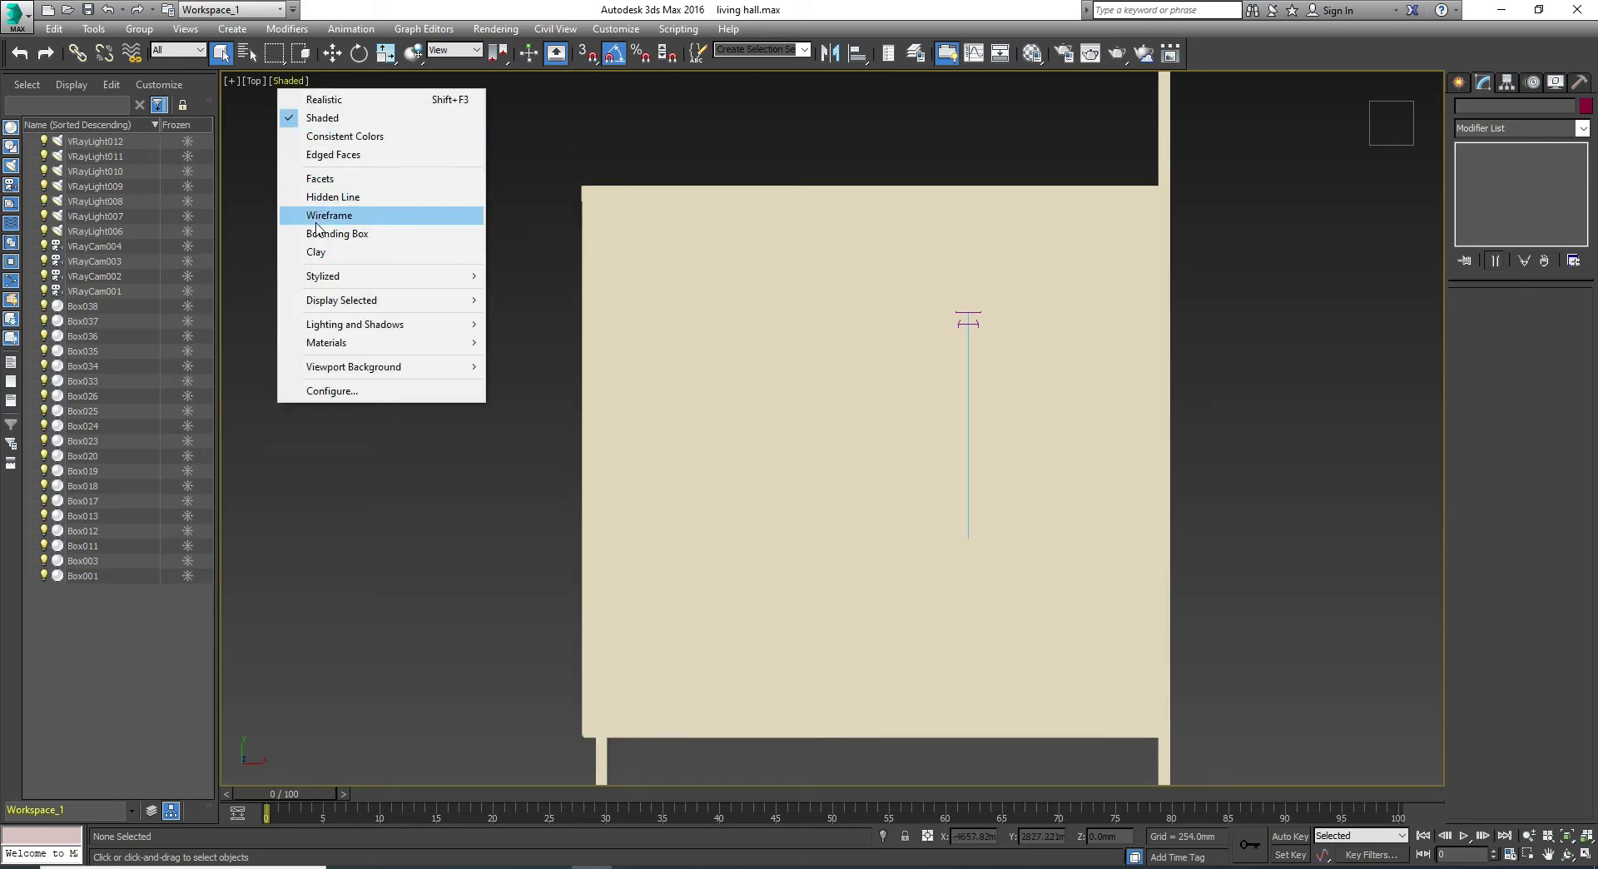
pyautogui.click(316, 218)
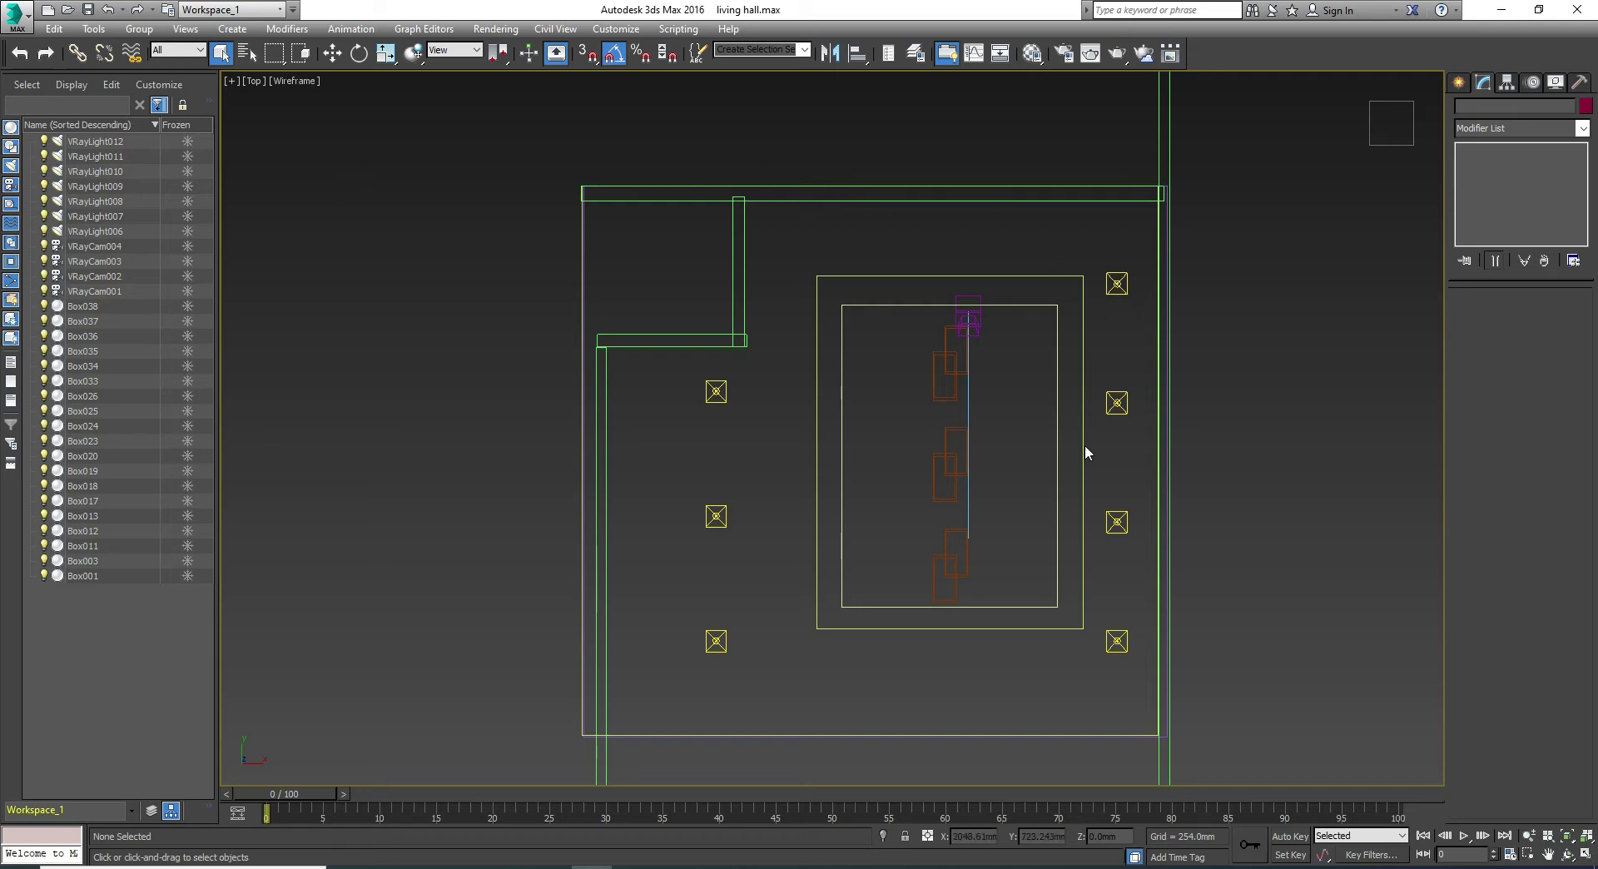
pyautogui.scroll(2, 981, 556)
pyautogui.scroll(2, 981, 557)
pyautogui.moveTo(881, 528); pyautogui.dragTo(782, 638, button='middle')
pyautogui.scroll(-2, 783, 637)
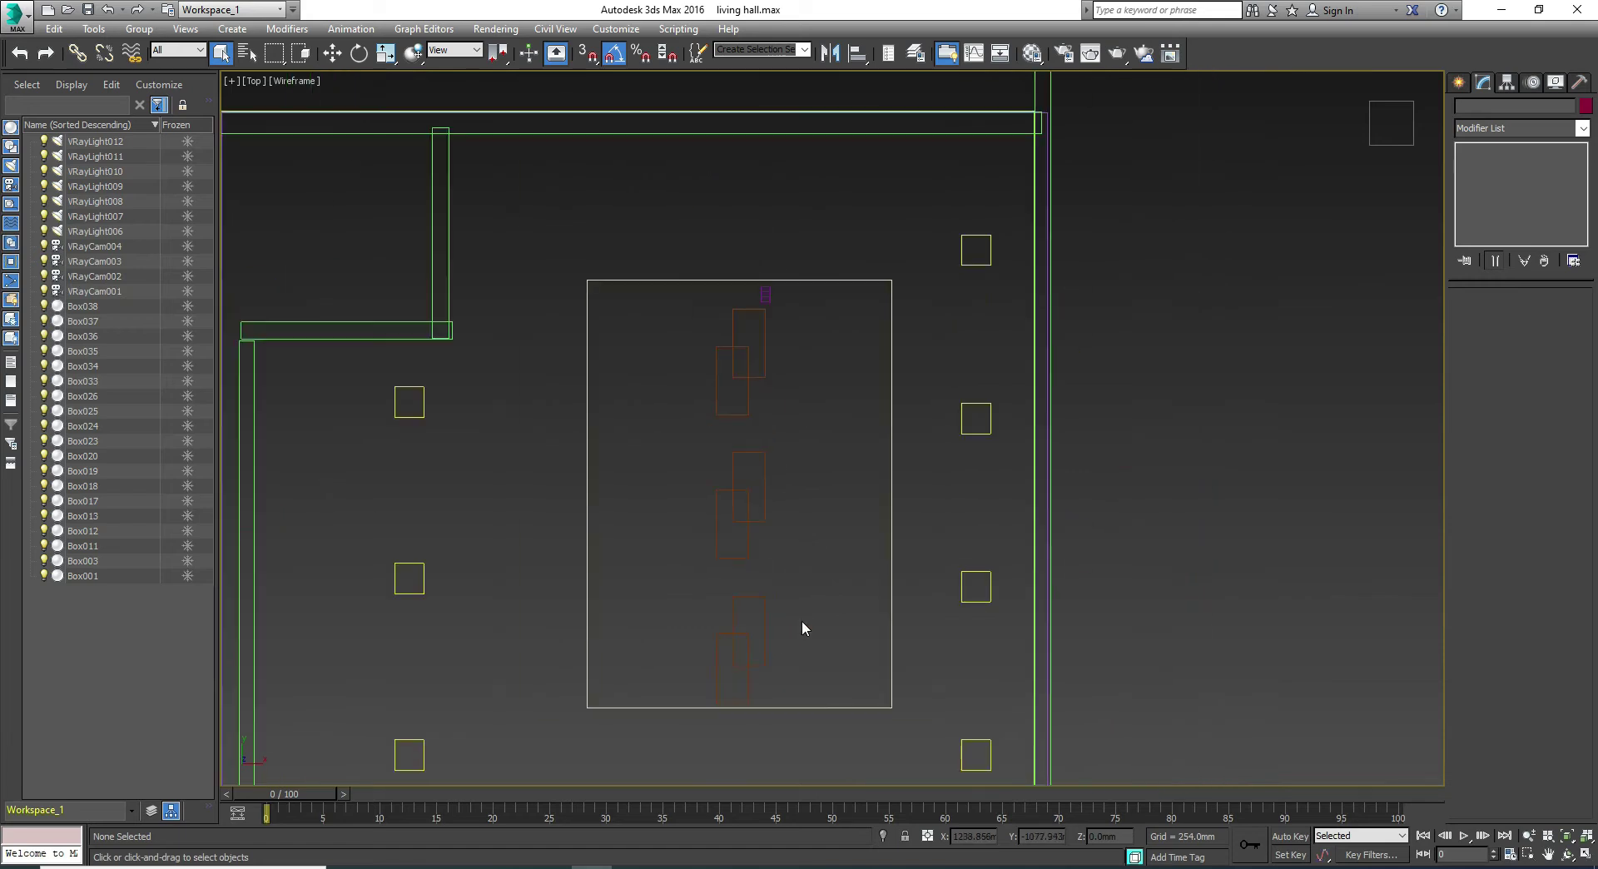
pyautogui.click(841, 278)
pyautogui.click(864, 237)
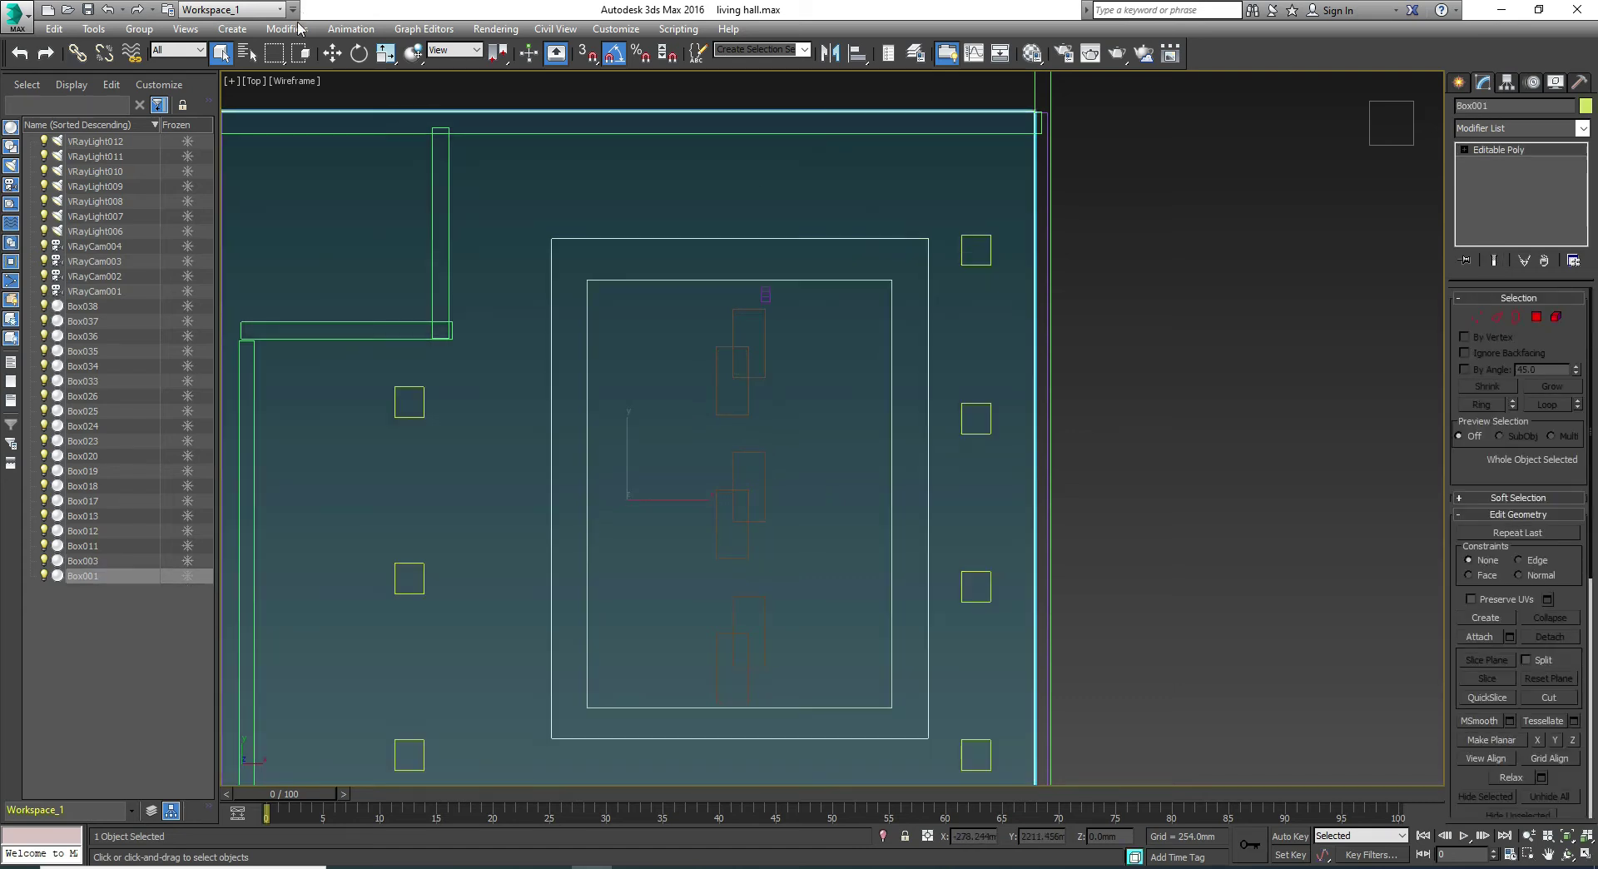
# Return the viewport to the VRayCam004 camera view with shaded display and clear the ceiling selection
pyautogui.click(258, 83)
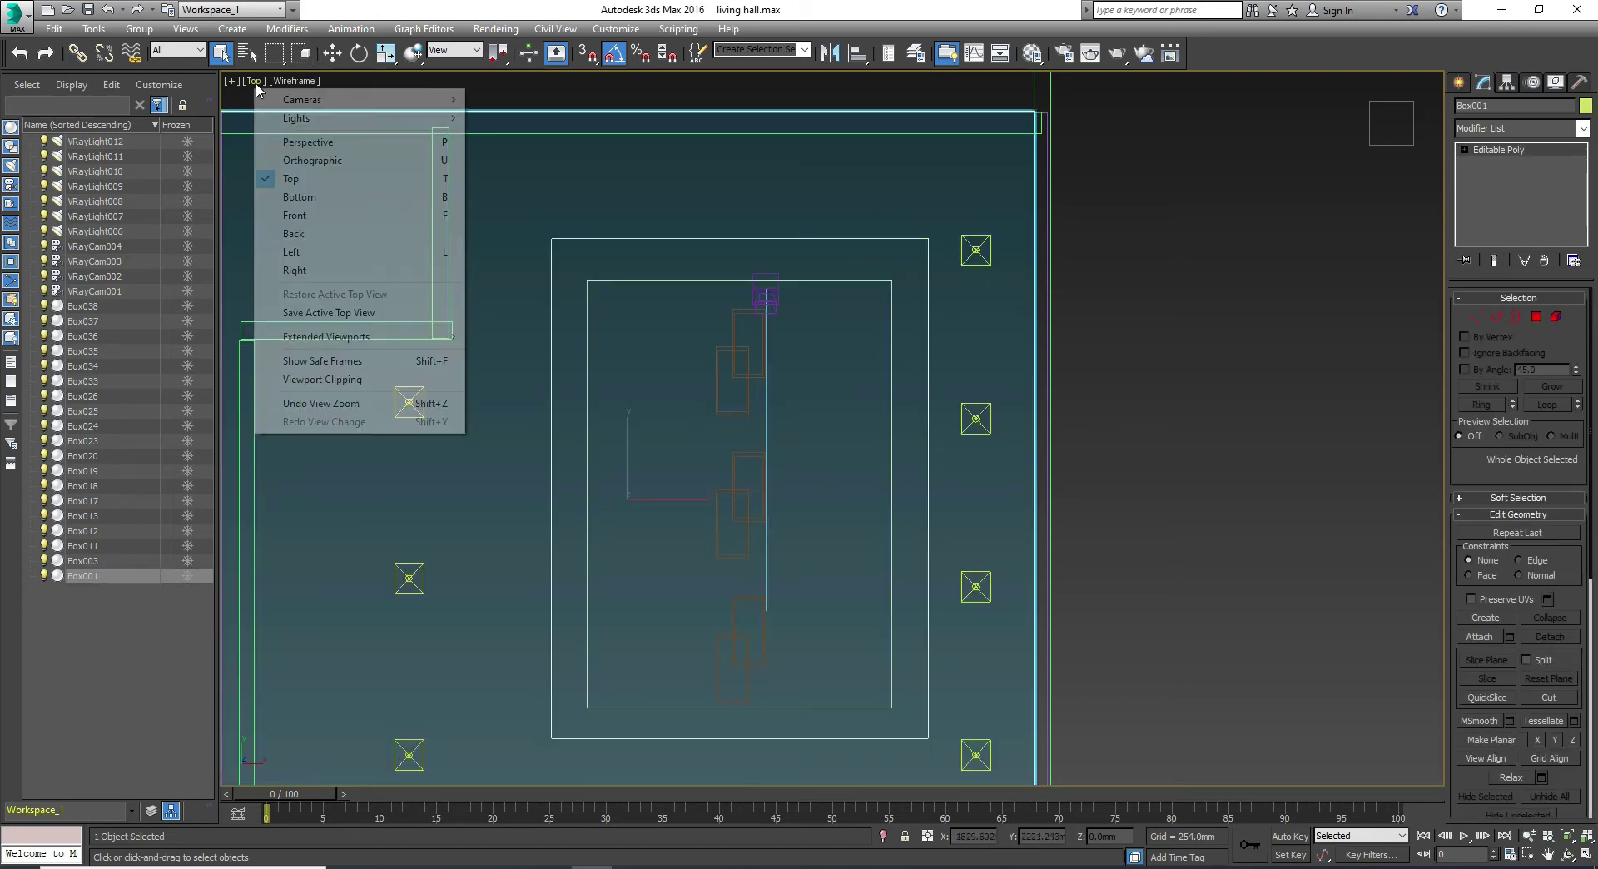
pyautogui.moveTo(321, 102)
pyautogui.click(484, 156)
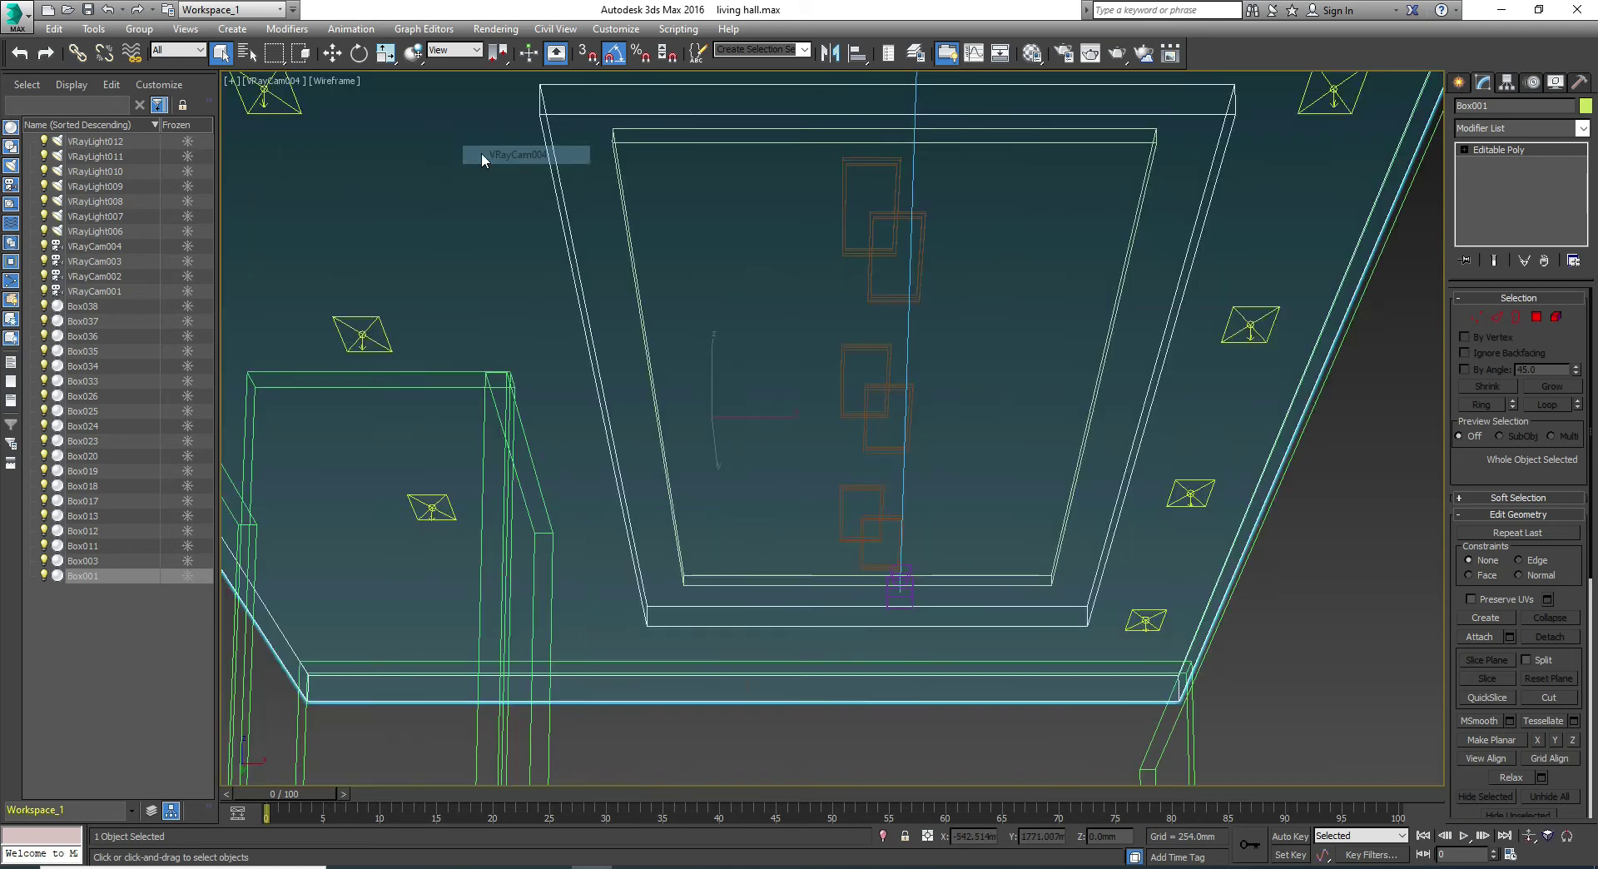
pyautogui.click(1282, 525)
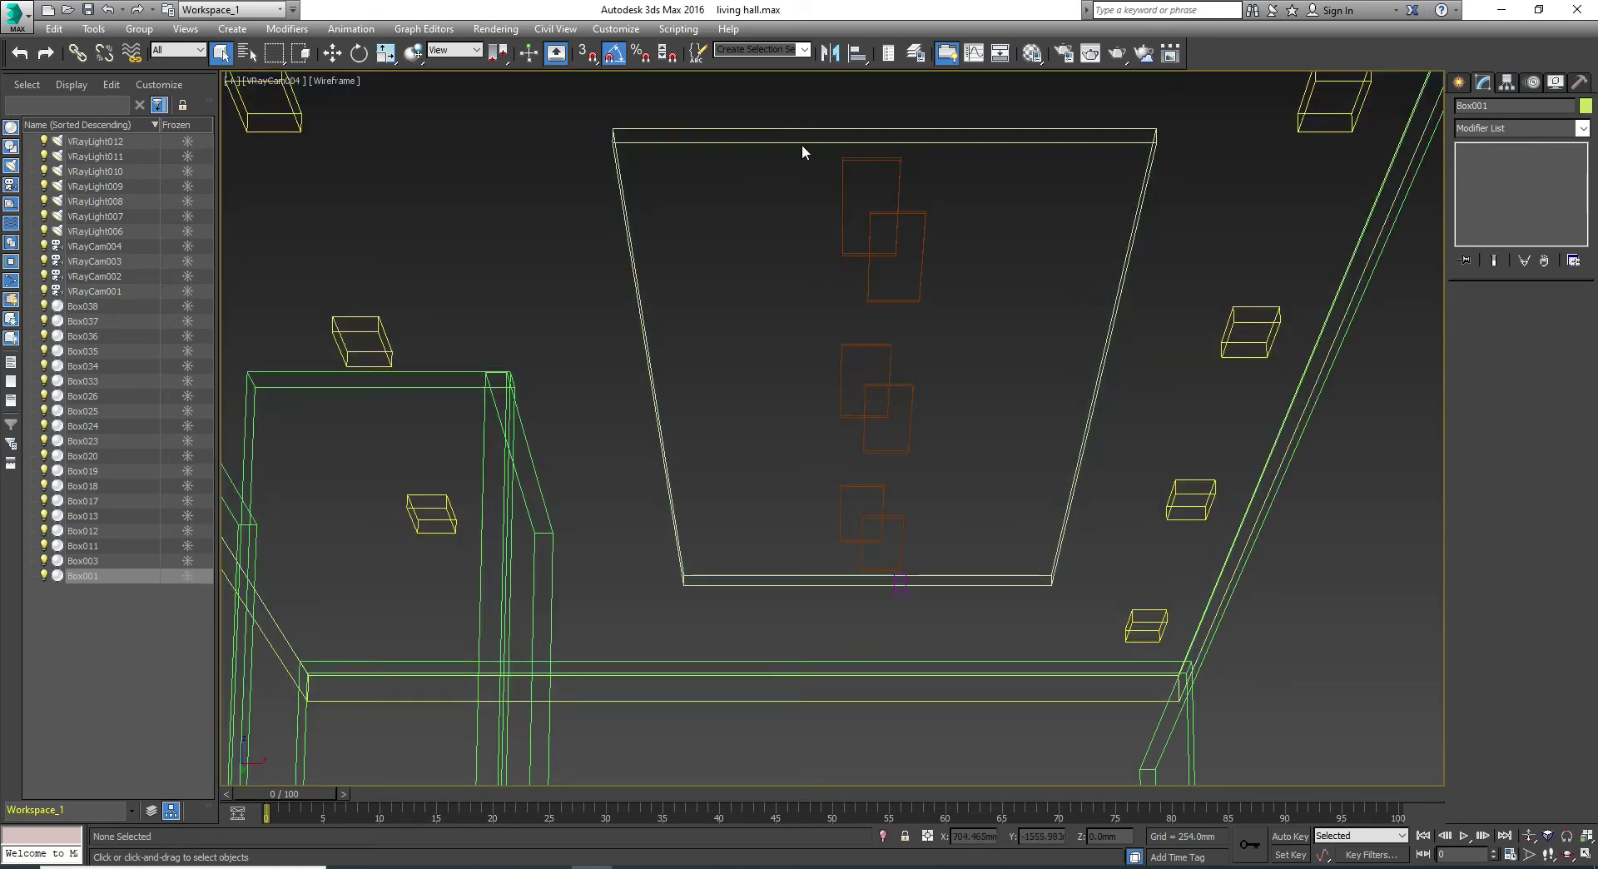
pyautogui.click(337, 82)
pyautogui.click(360, 121)
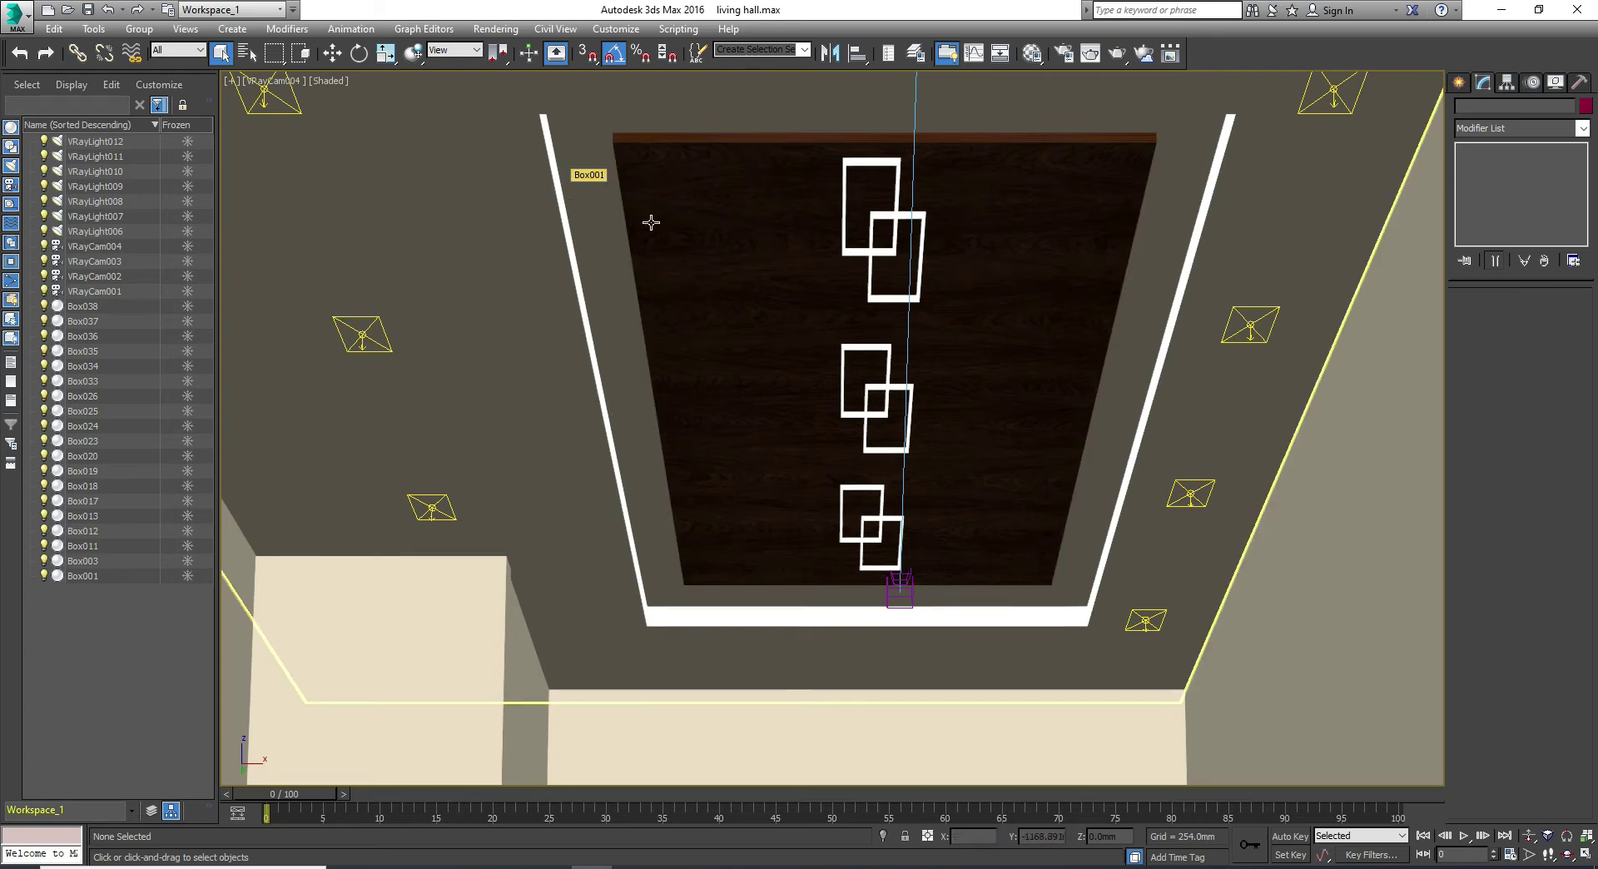
# Examine the wooden ceiling panel's box parameters and the ProBoolean rectangular frames on it, comparing wireframe and solid display
pyautogui.click(687, 146)
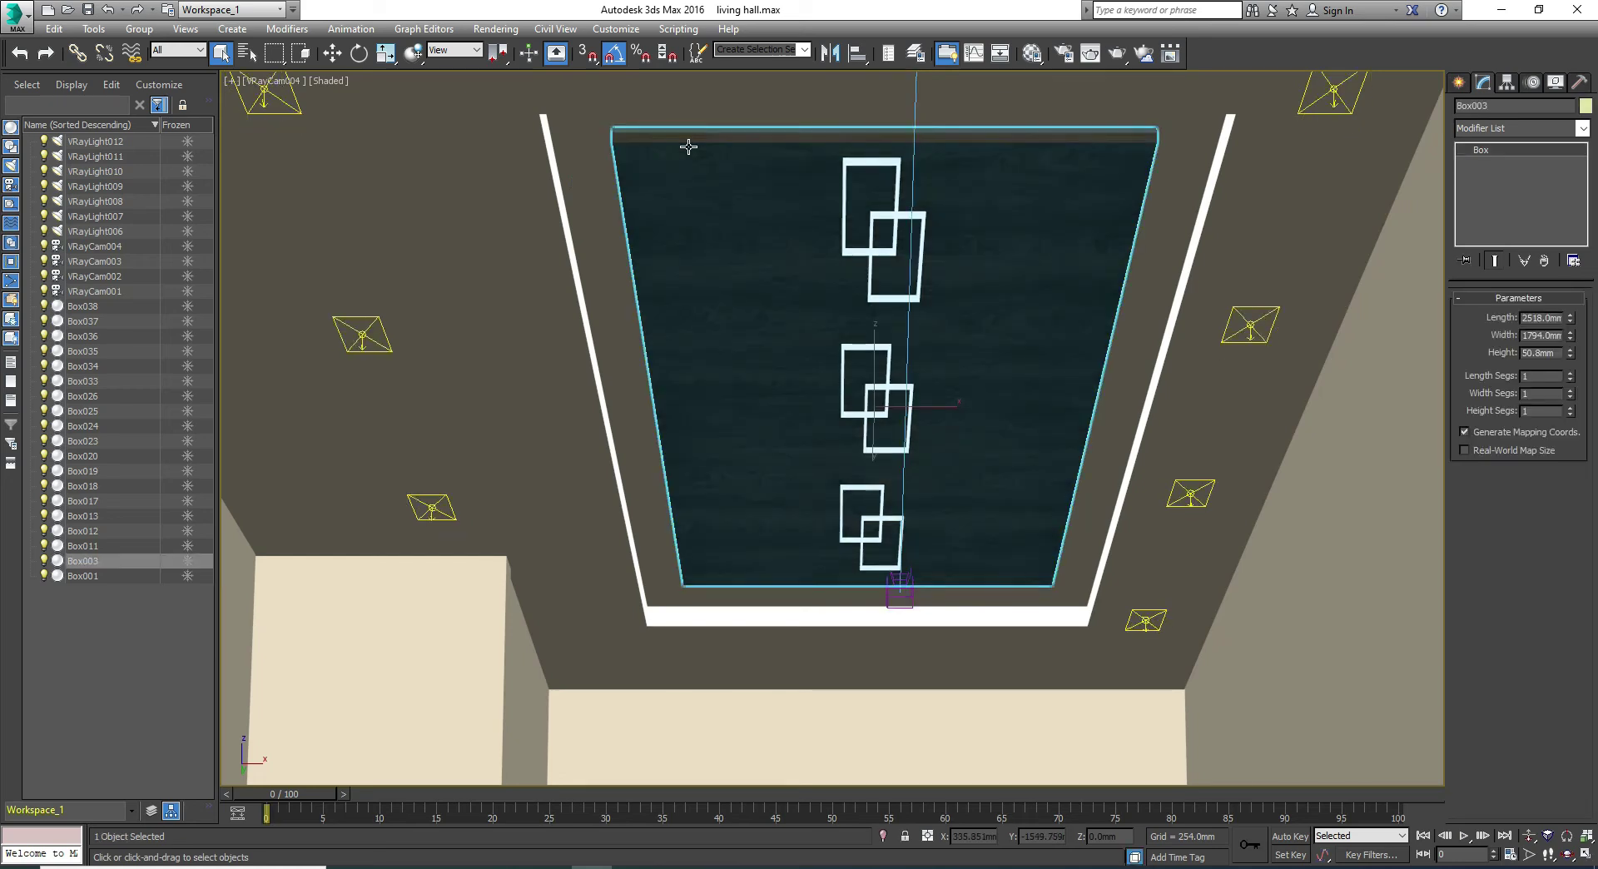
pyautogui.click(1280, 586)
pyautogui.click(871, 521)
pyautogui.press('F3')
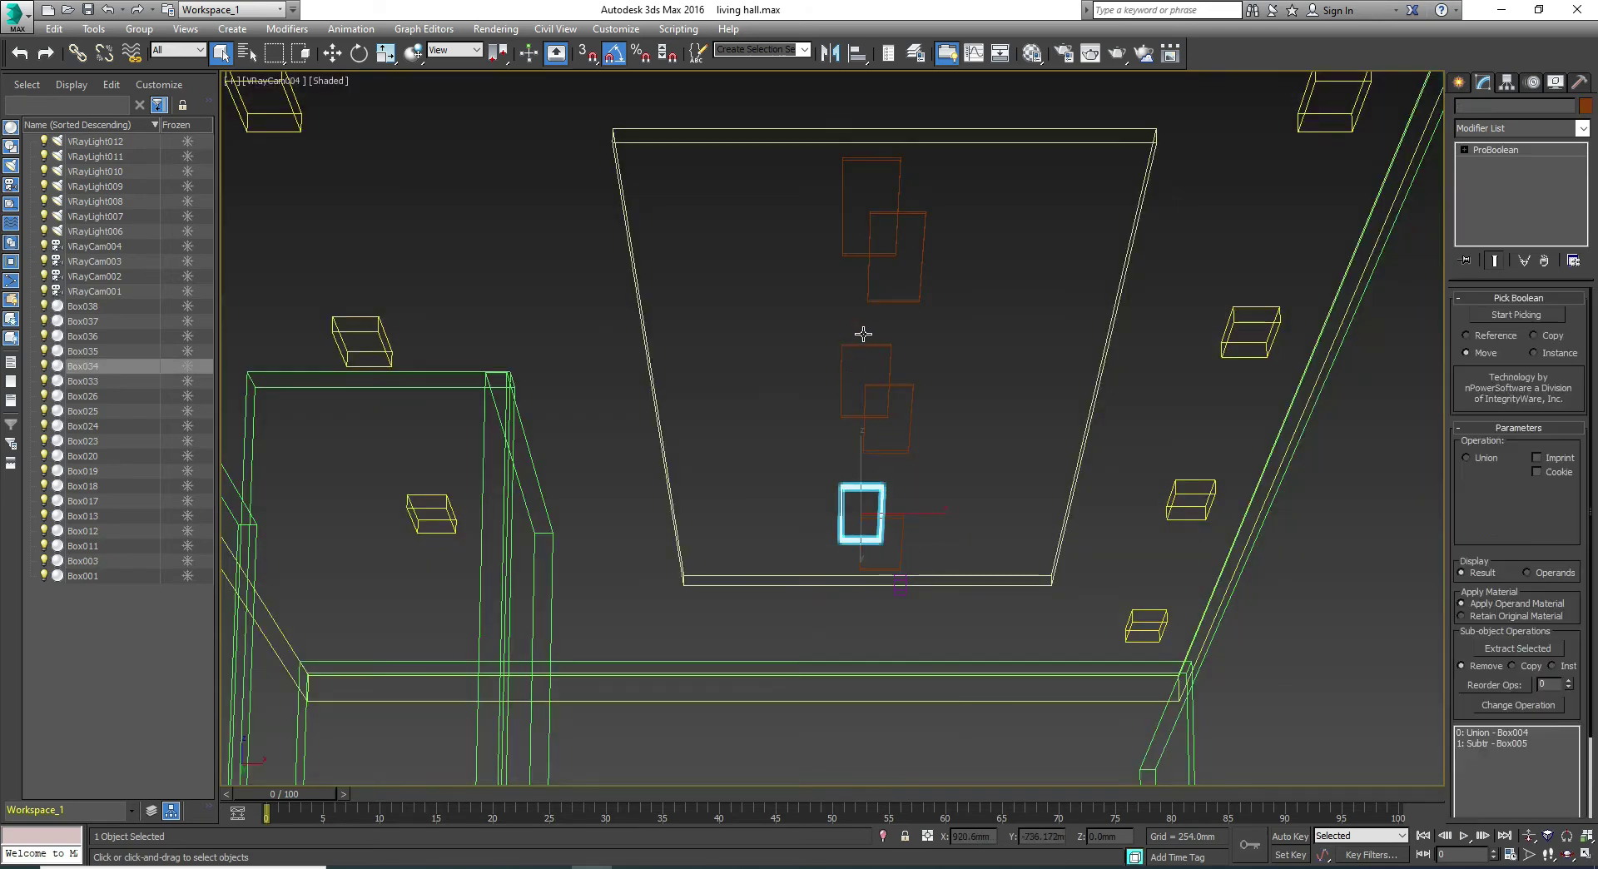
pyautogui.press('F3')
pyautogui.click(864, 345)
pyautogui.press('F3')
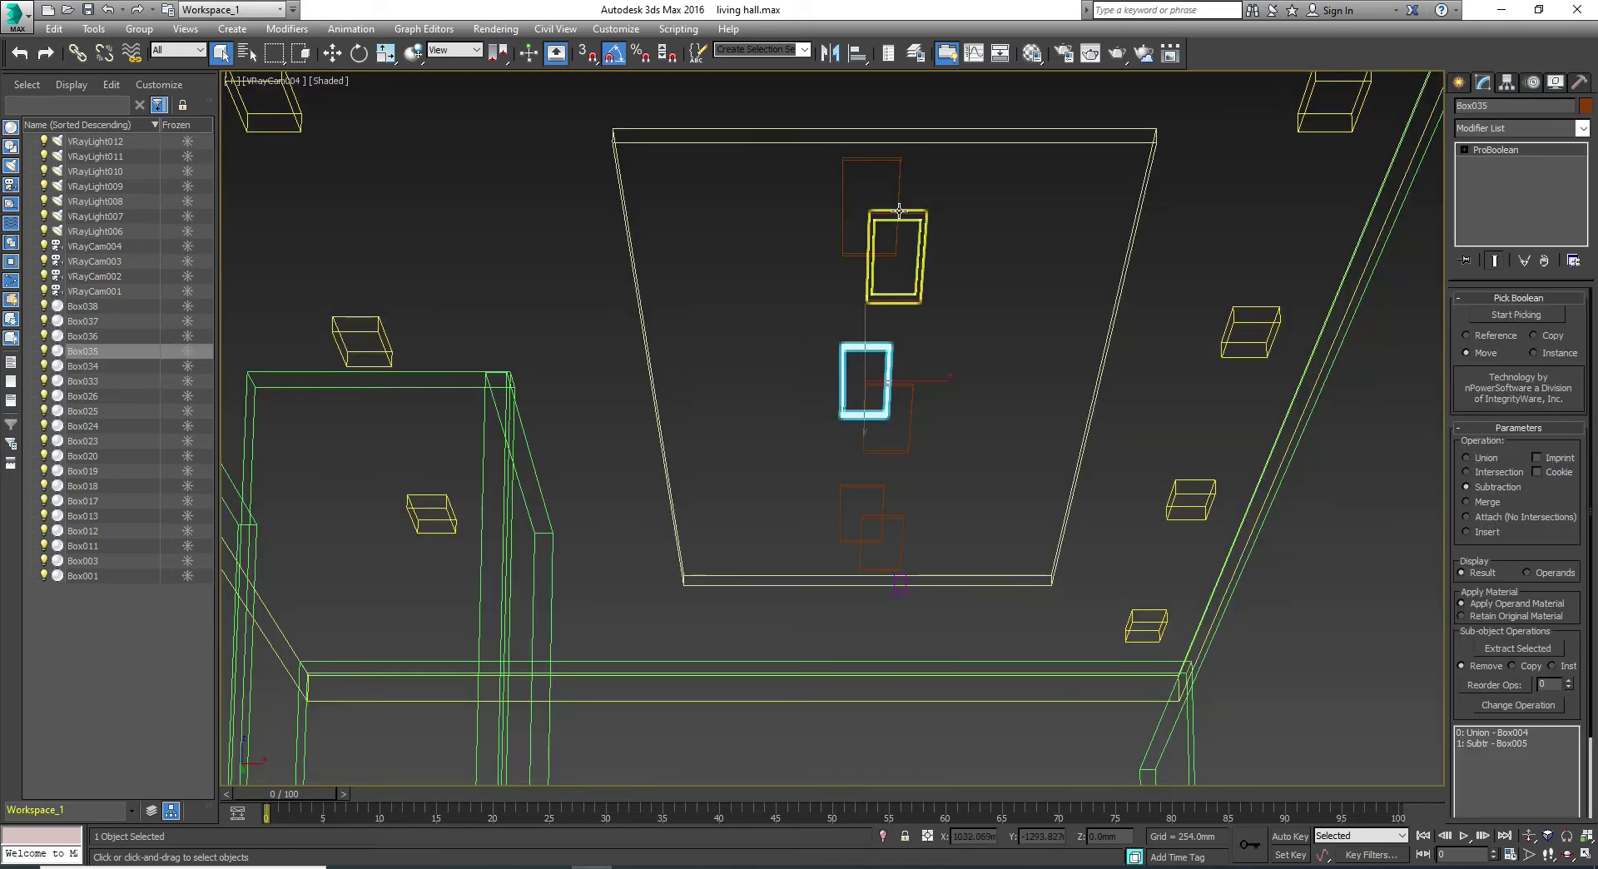
pyautogui.press('F3')
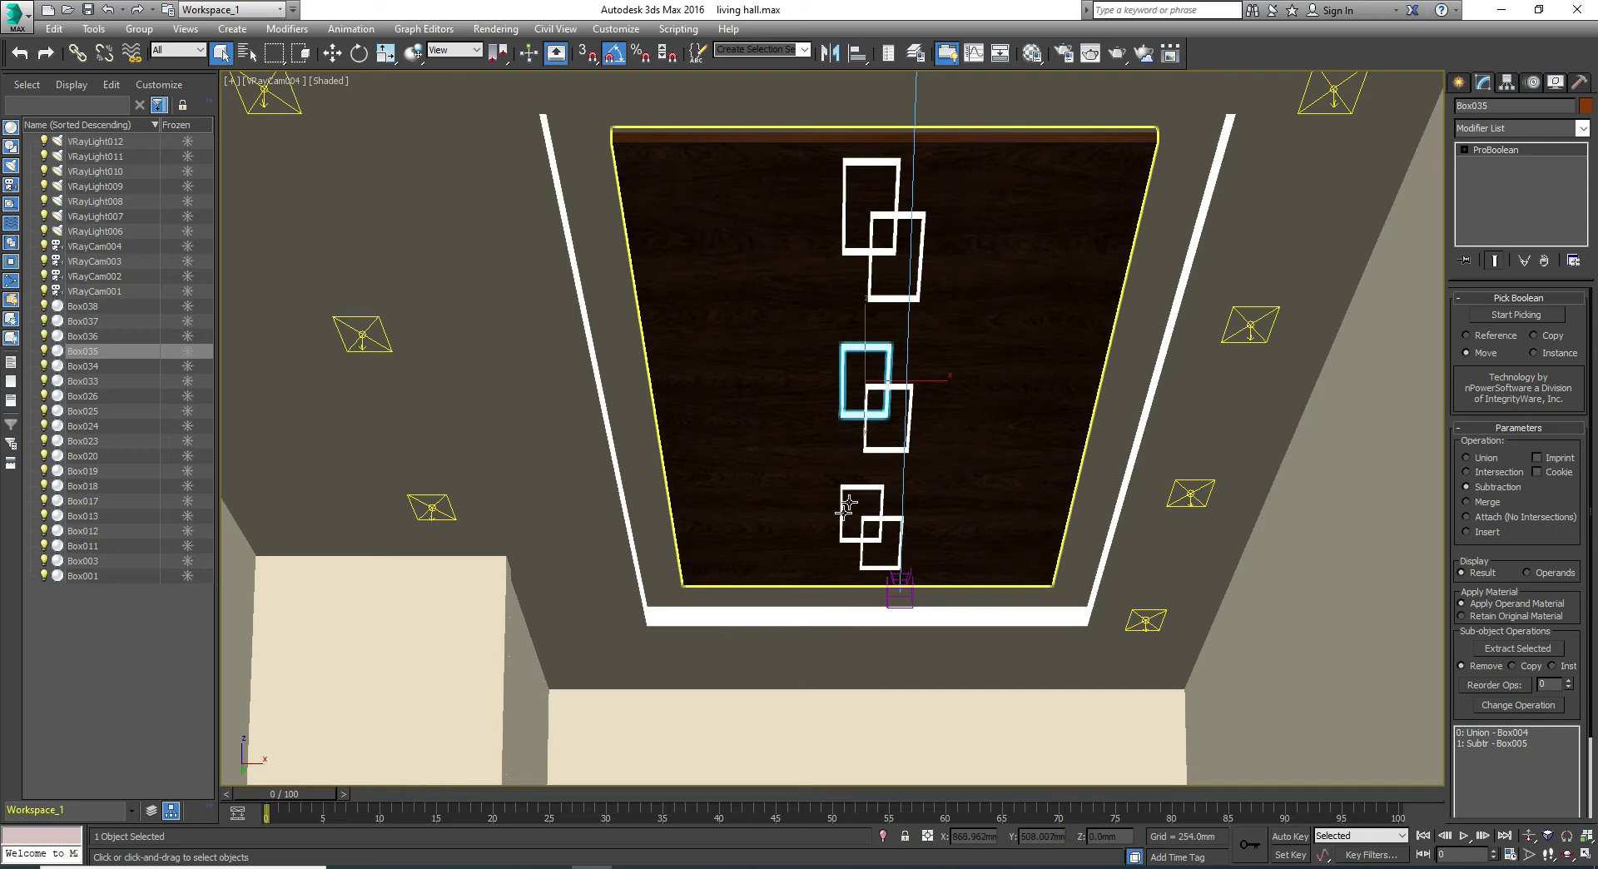
pyautogui.click(869, 491)
pyautogui.press('F3')
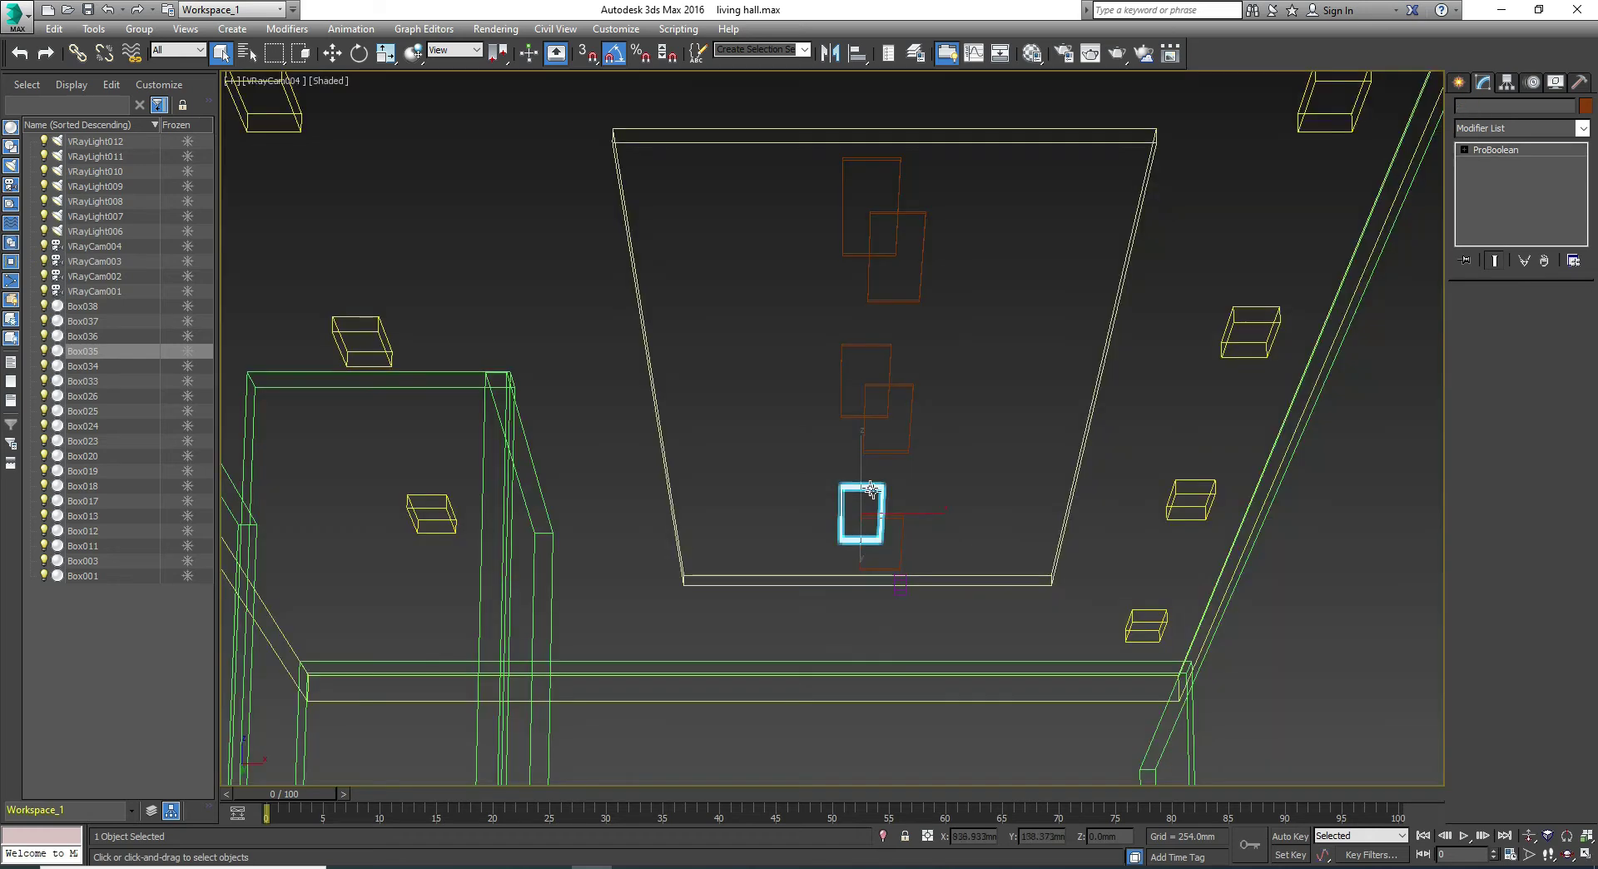
pyautogui.press('F3')
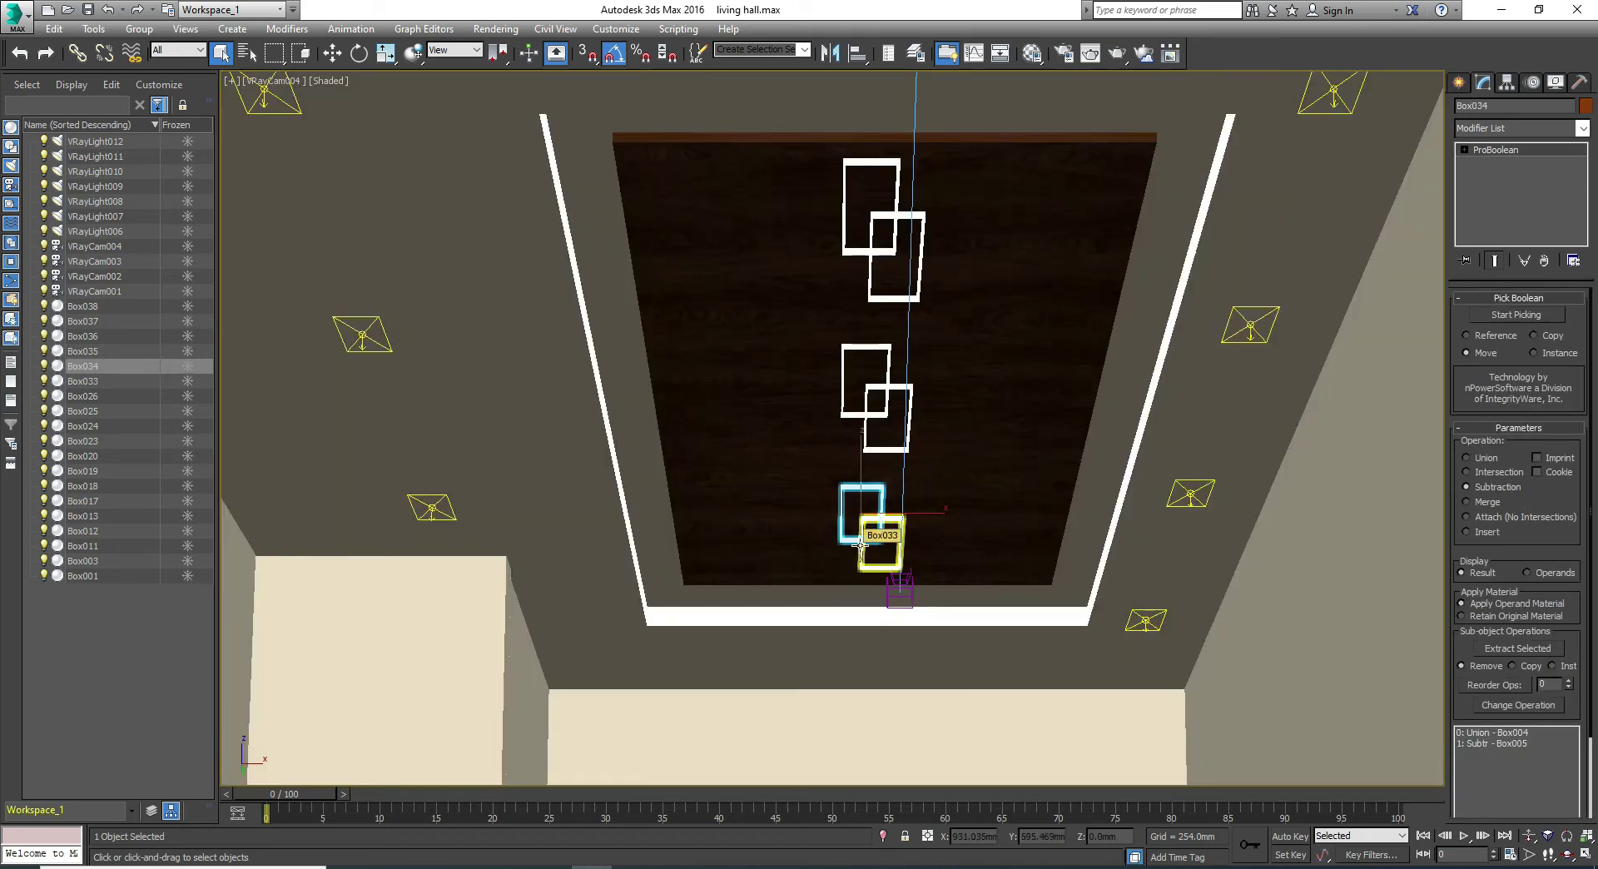
pyautogui.press('F3')
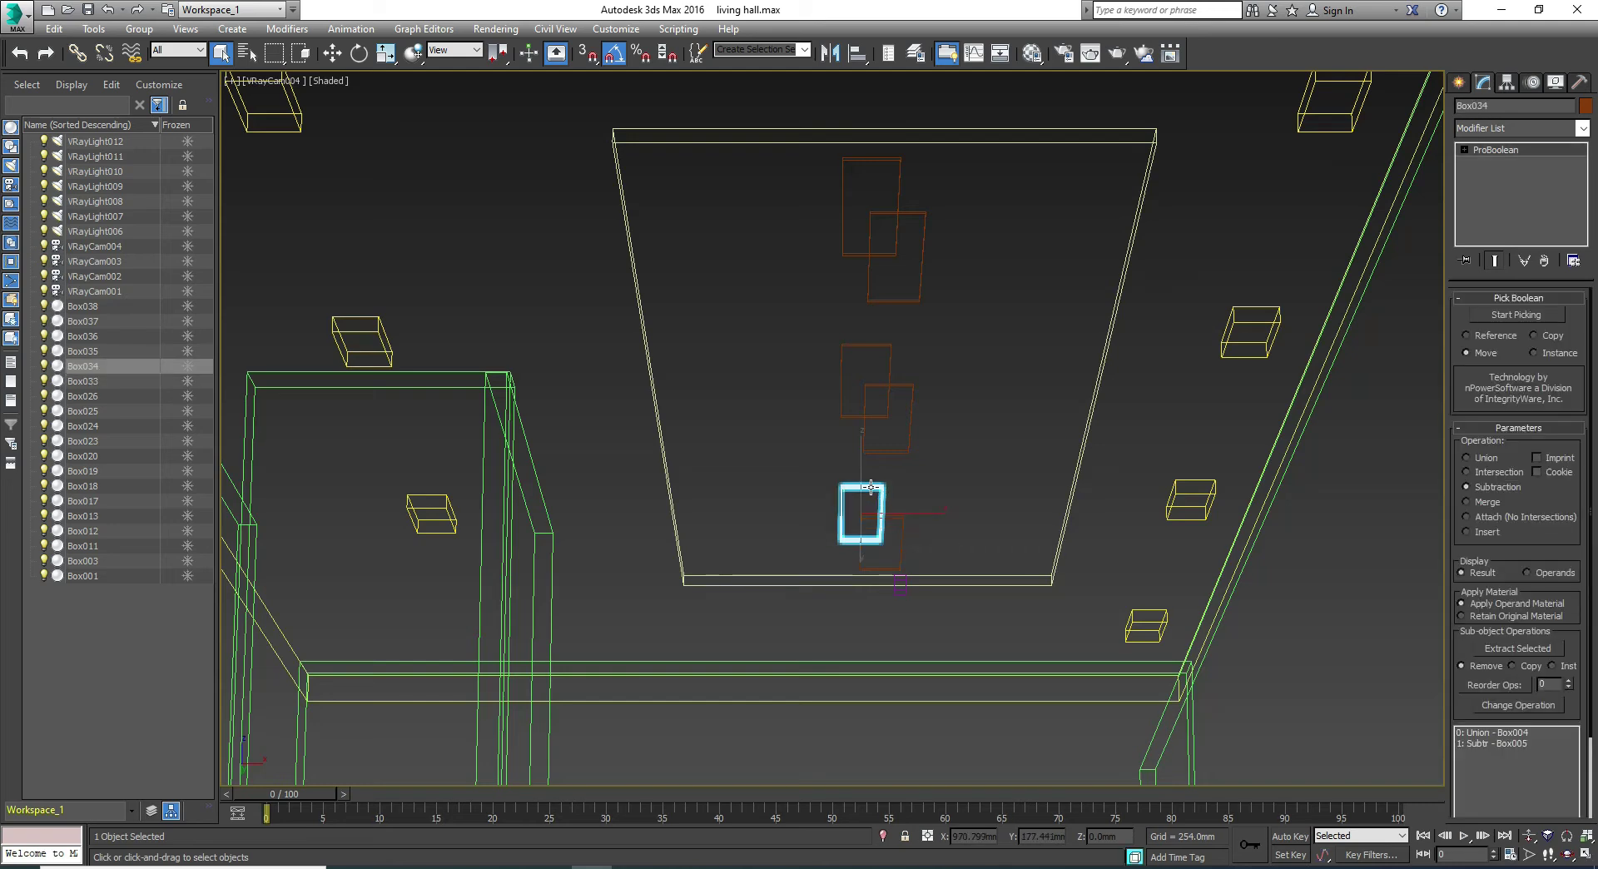
pyautogui.press('F3')
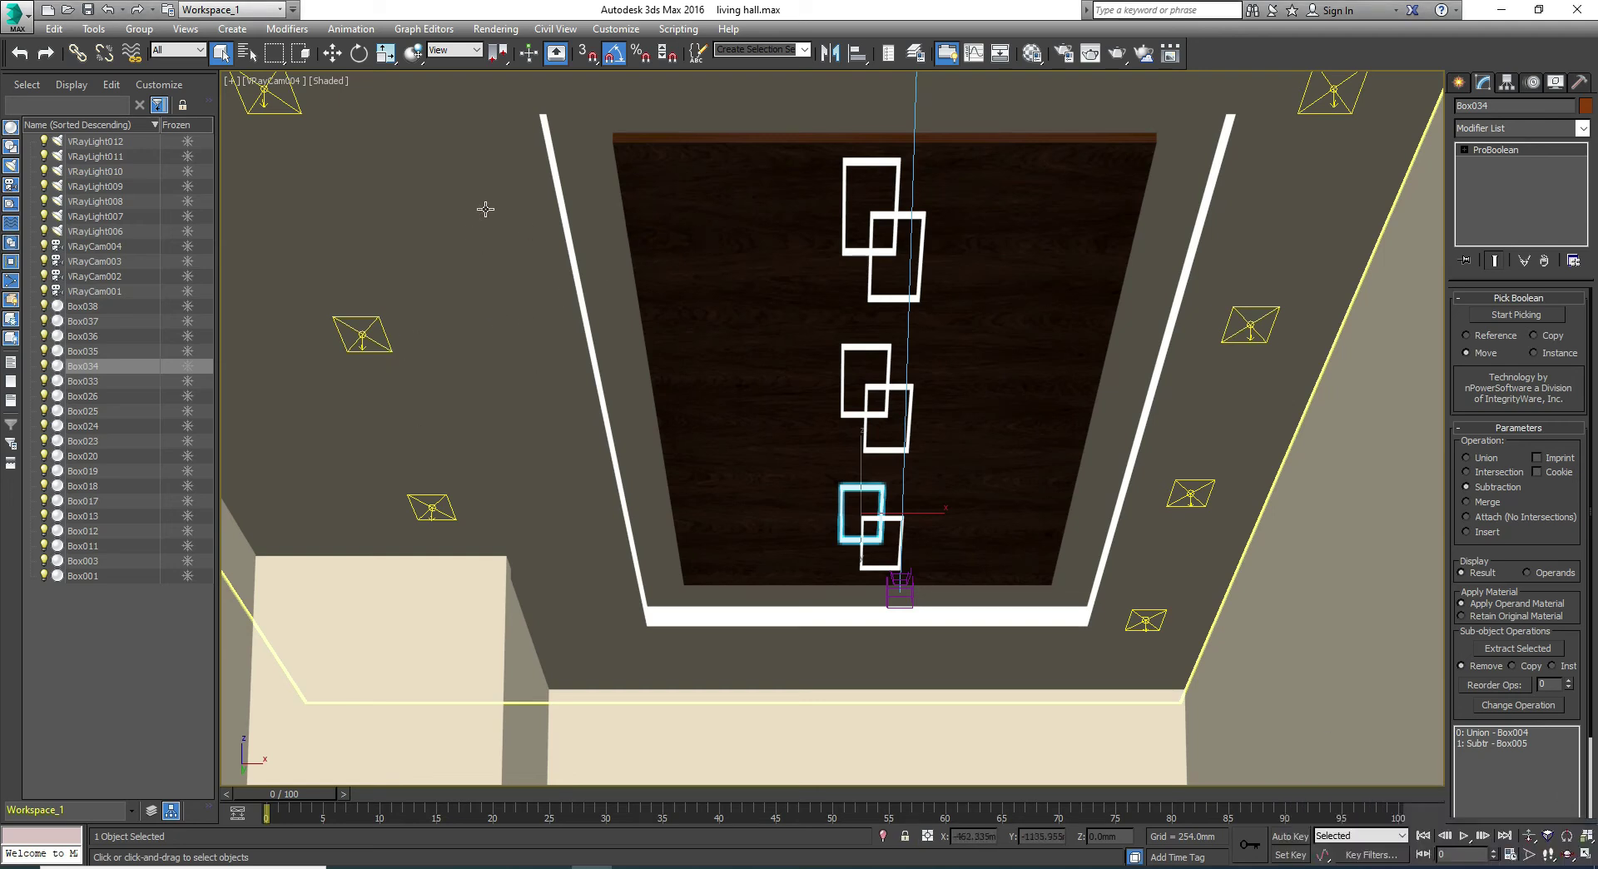
# Review Material #2 in the Material Editor, examining the V-Ray material types and its light color multiplier
pyautogui.click(1036, 55)
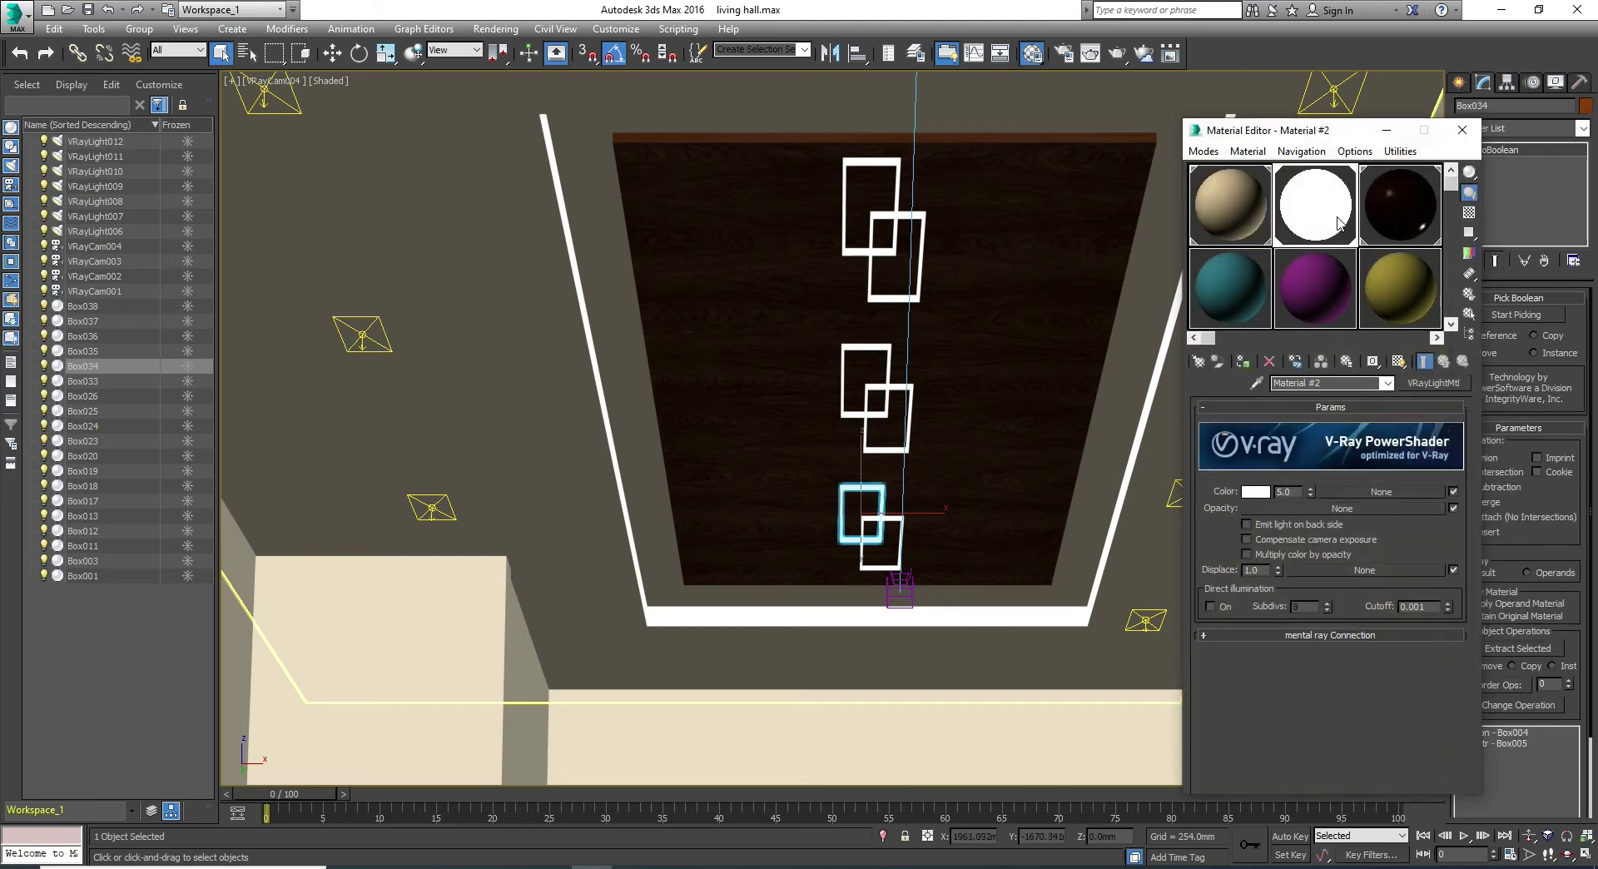
pyautogui.click(1432, 385)
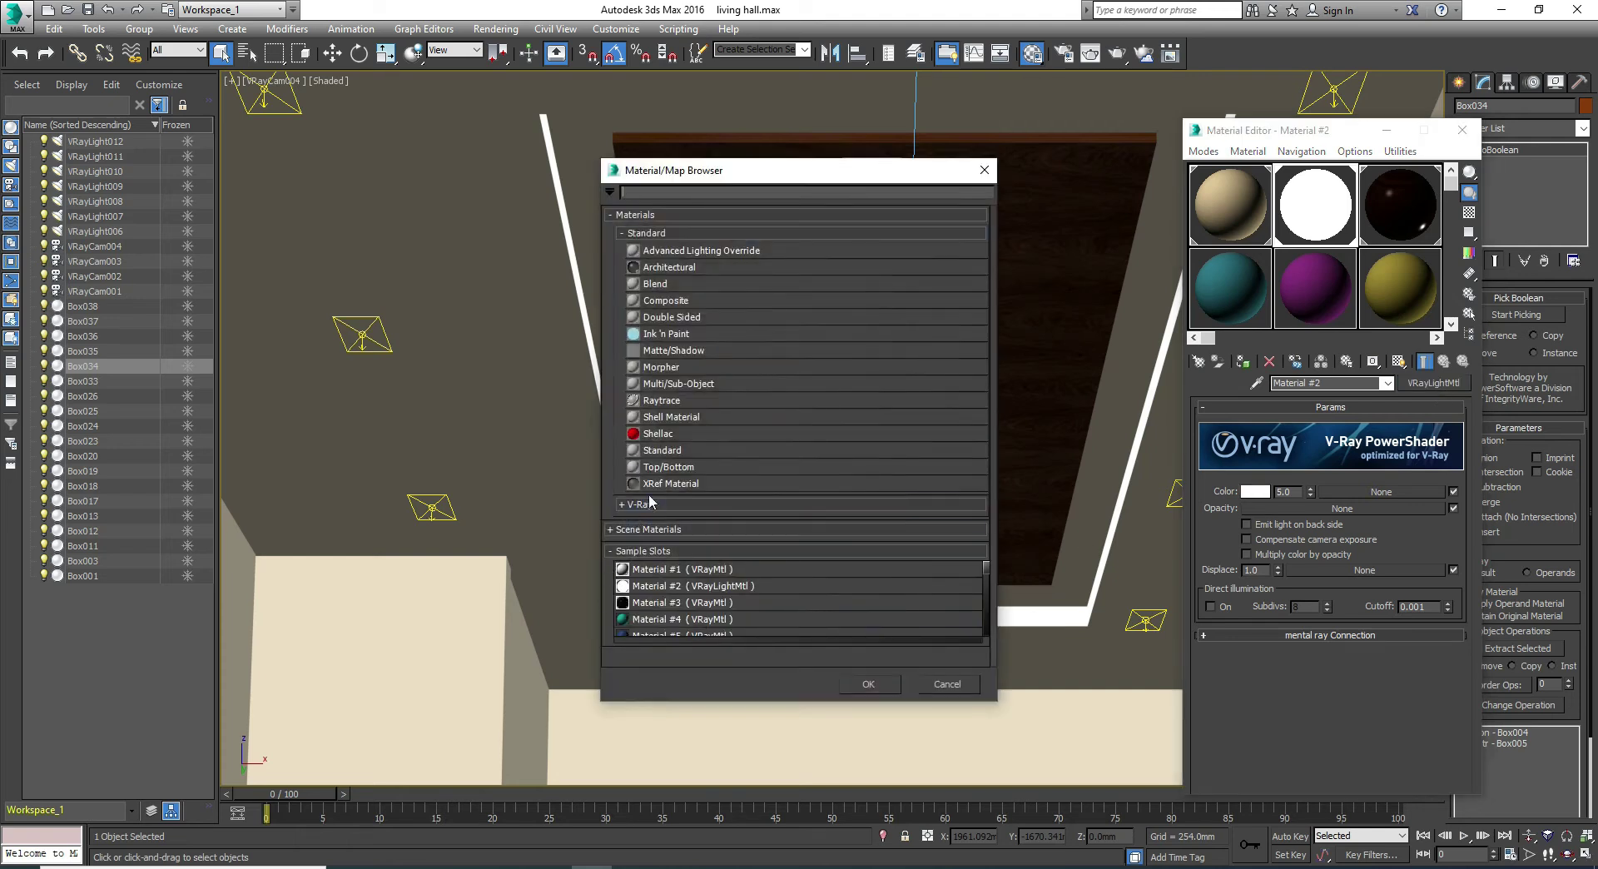
pyautogui.click(654, 504)
pyautogui.scroll(-1, 678, 557)
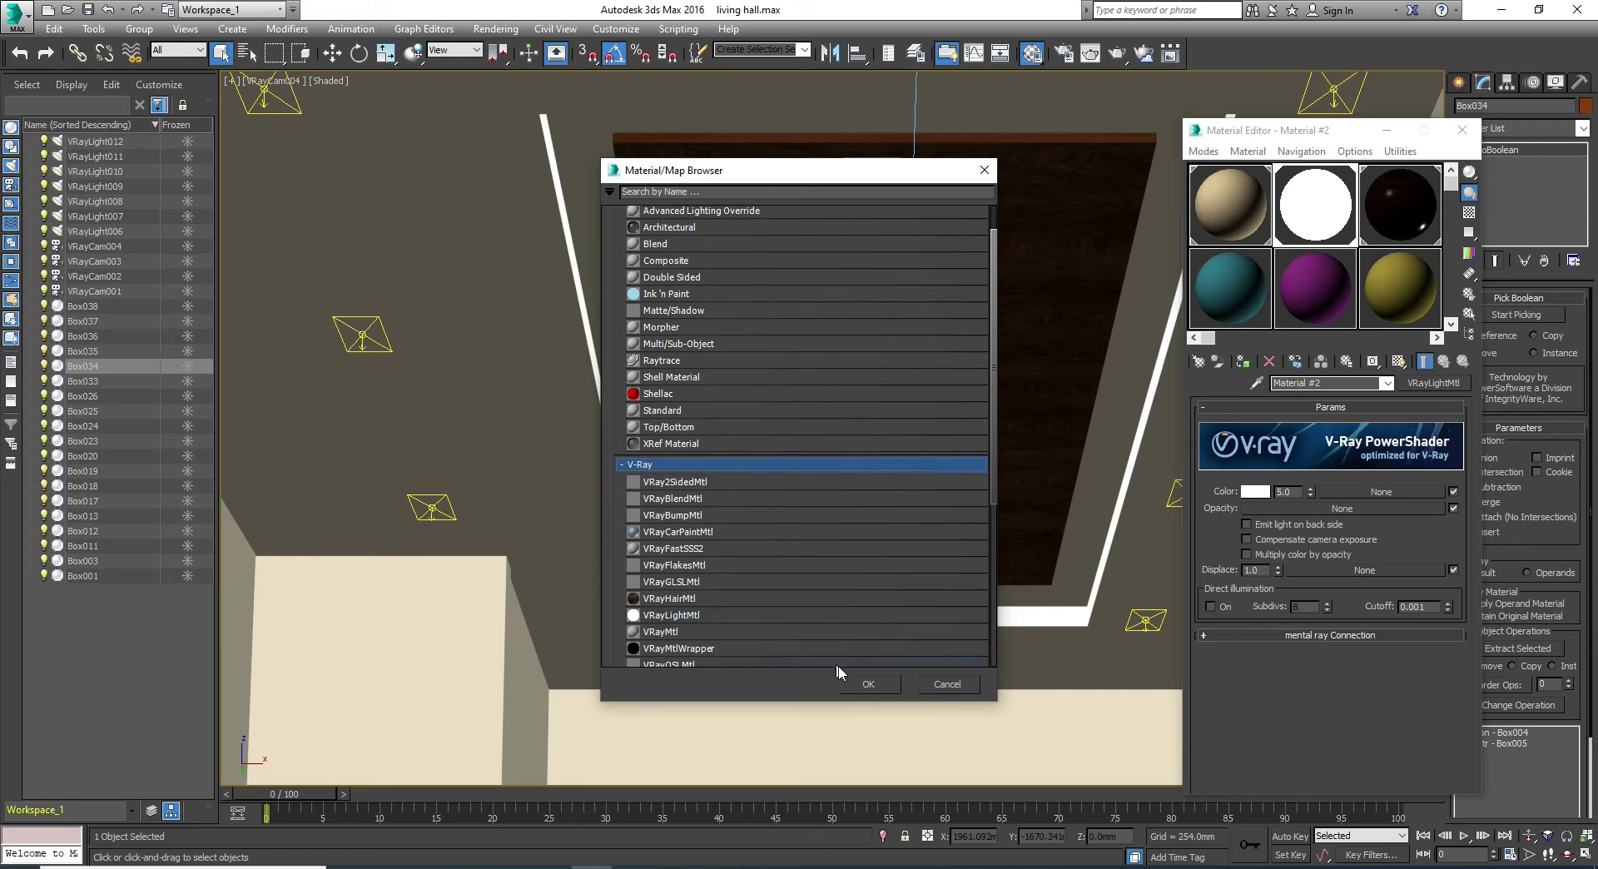
pyautogui.click(866, 683)
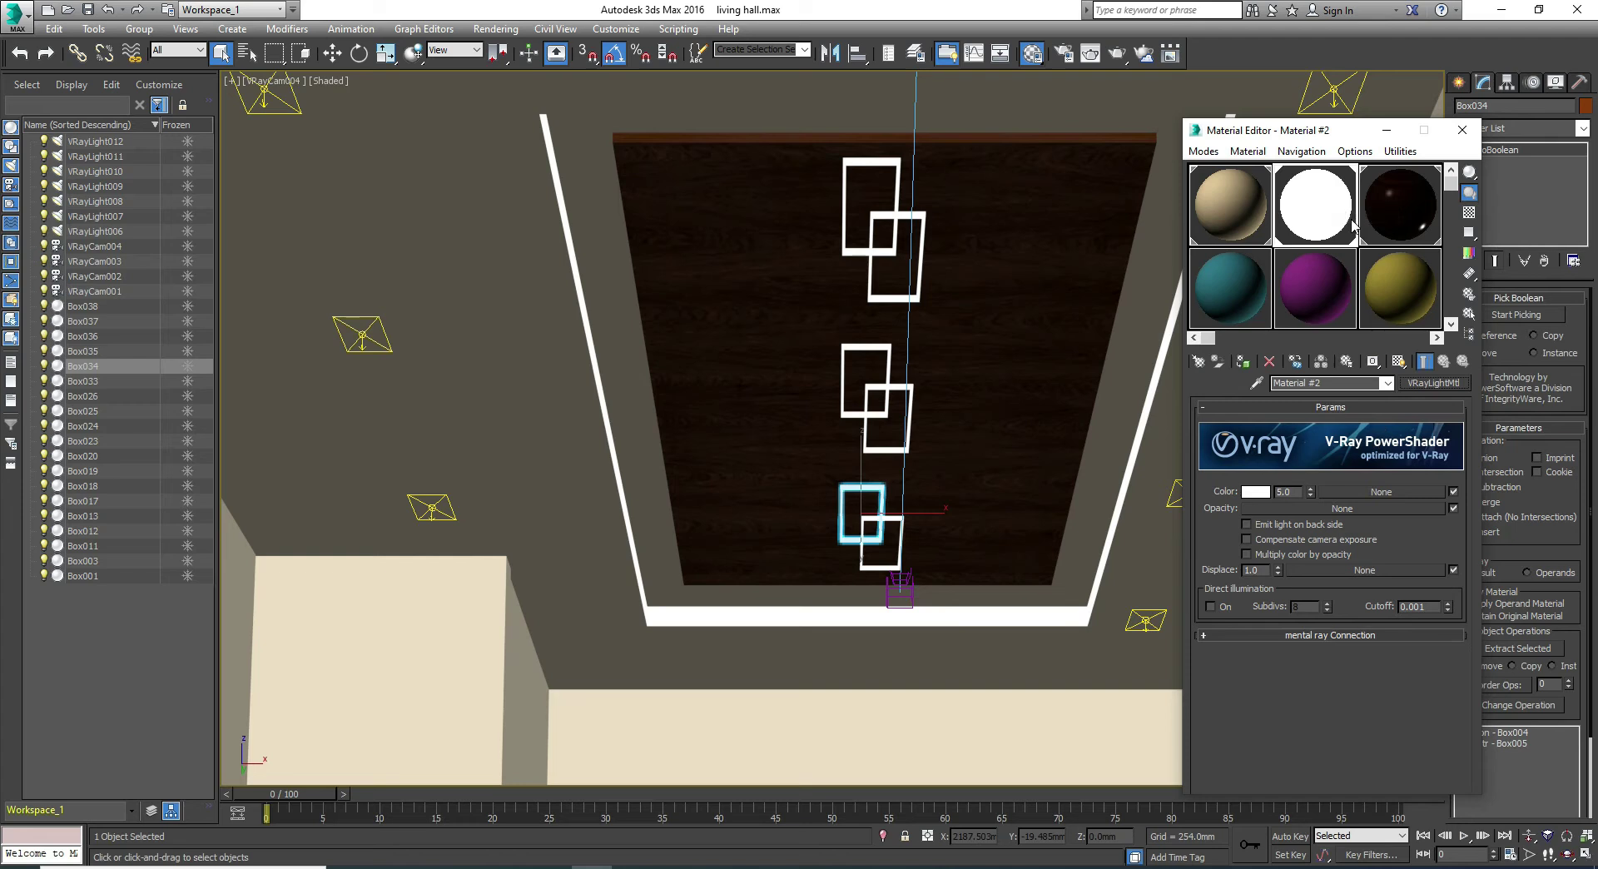
pyautogui.doubleClick(1278, 492)
pyautogui.doubleClick(1289, 492)
# Select each of the two largest interlocking frames to examine them, and close the Material Editor
pyautogui.click(871, 157)
pyautogui.press('F3')
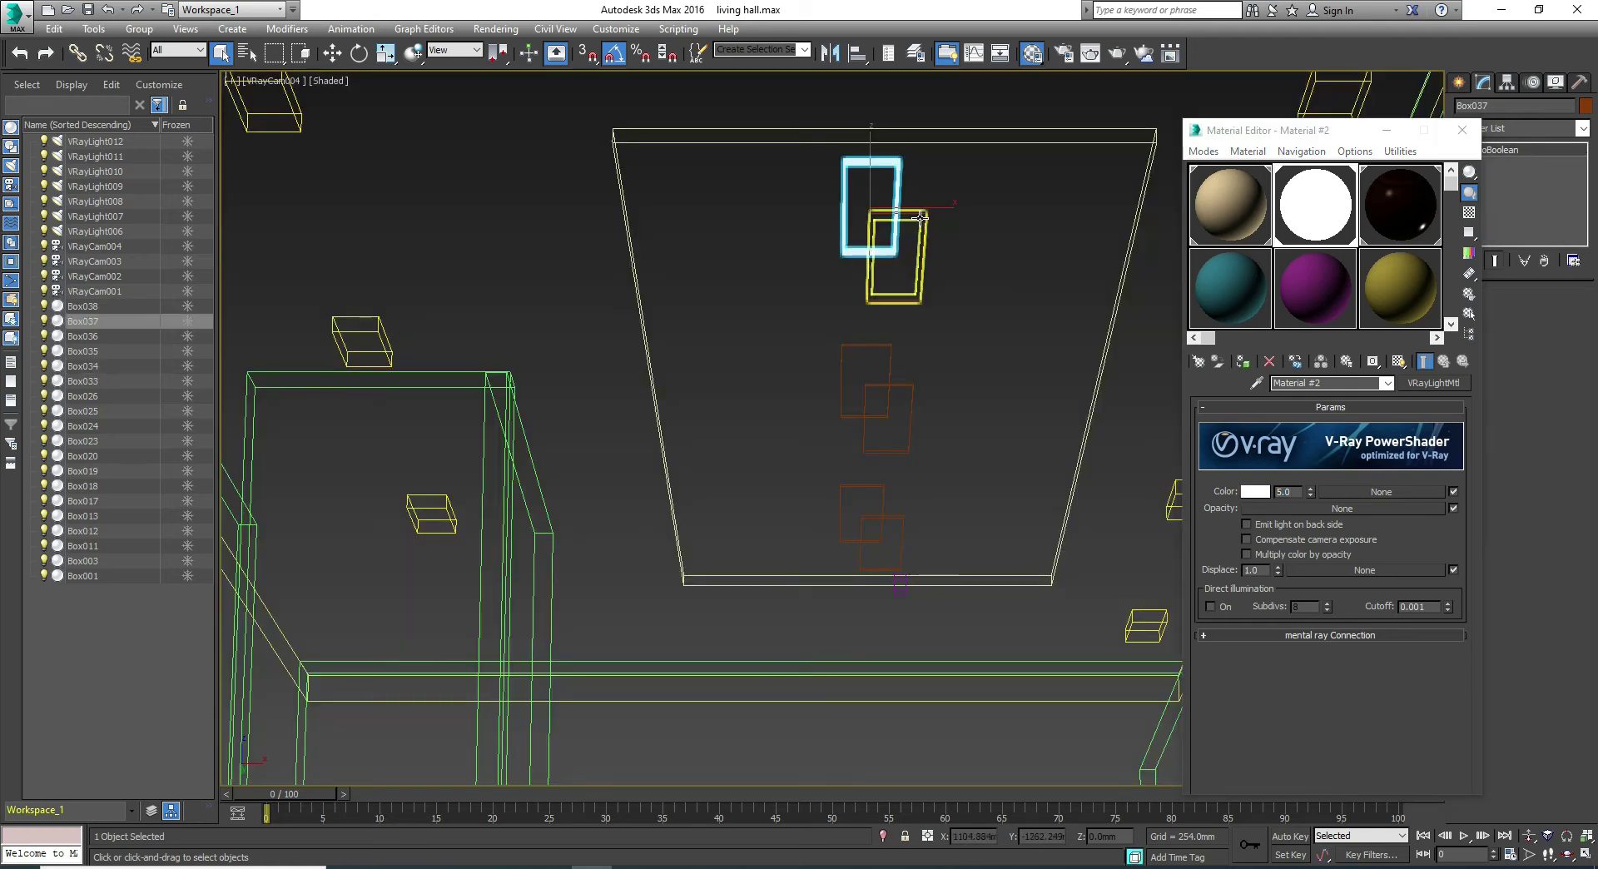
pyautogui.click(926, 293)
pyautogui.press('F3')
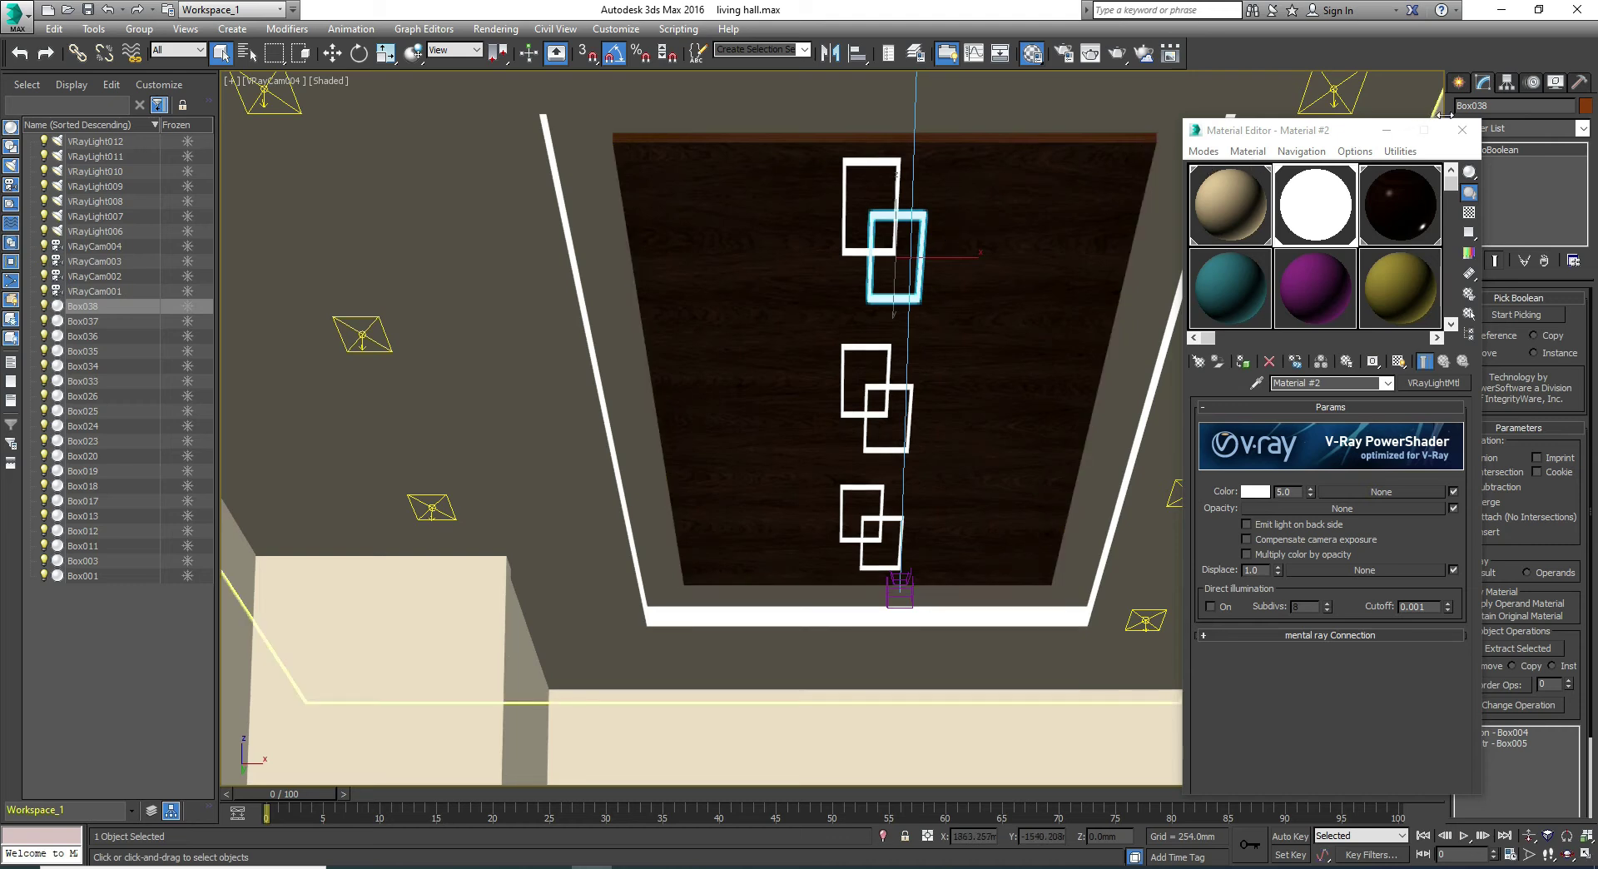
pyautogui.press('m')
# Select the plane light VRayLight008 on the ceiling and examine its intensity, size and option settings
pyautogui.click(364, 335)
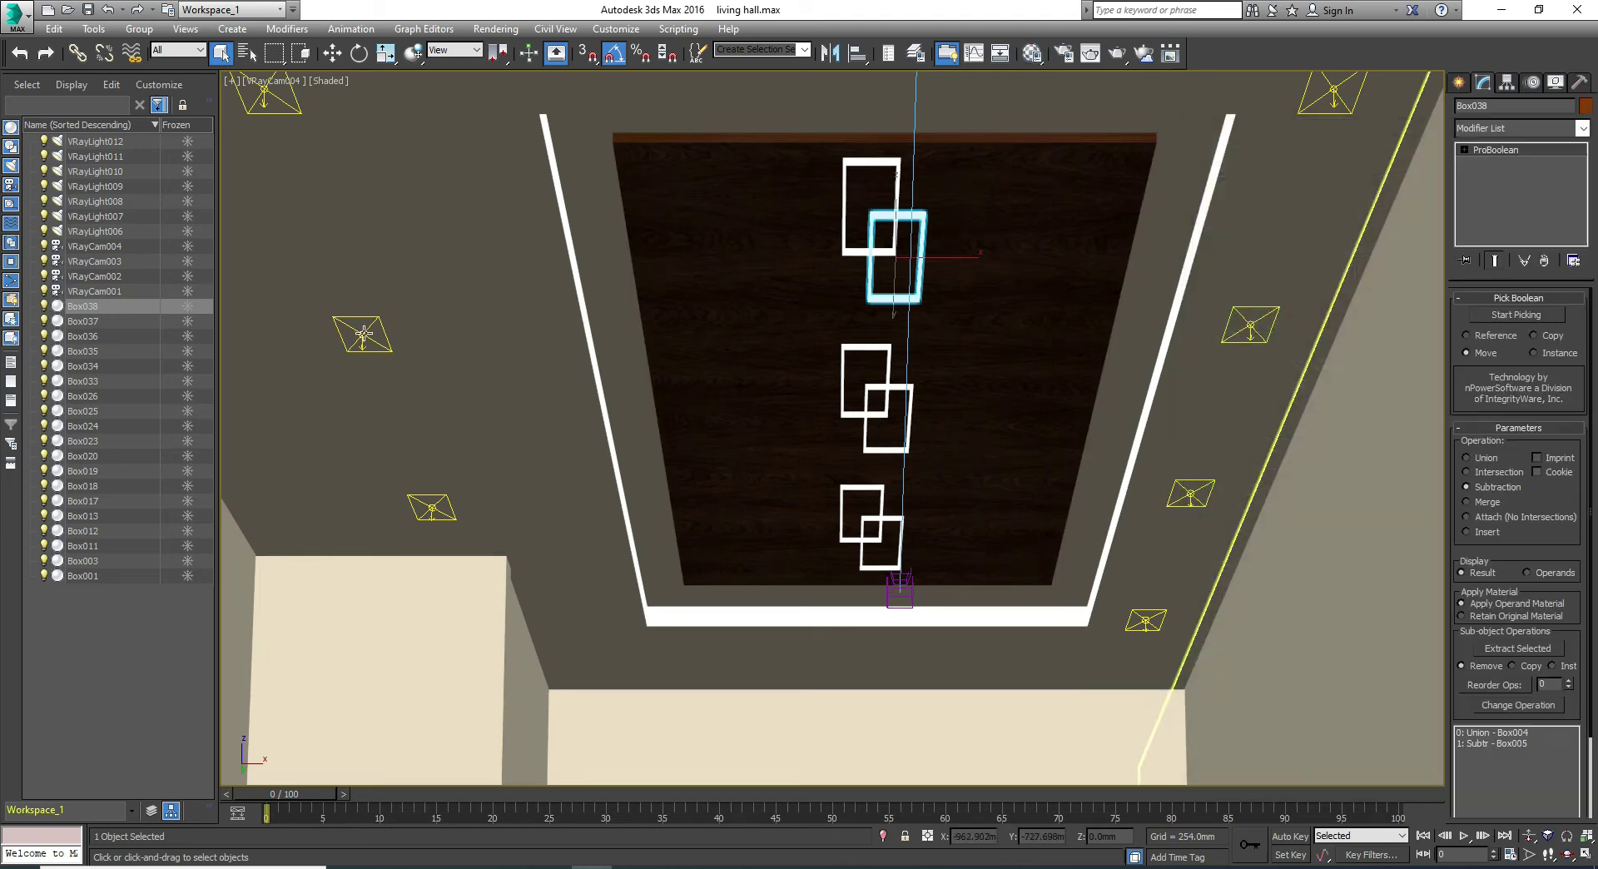
pyautogui.press('F3')
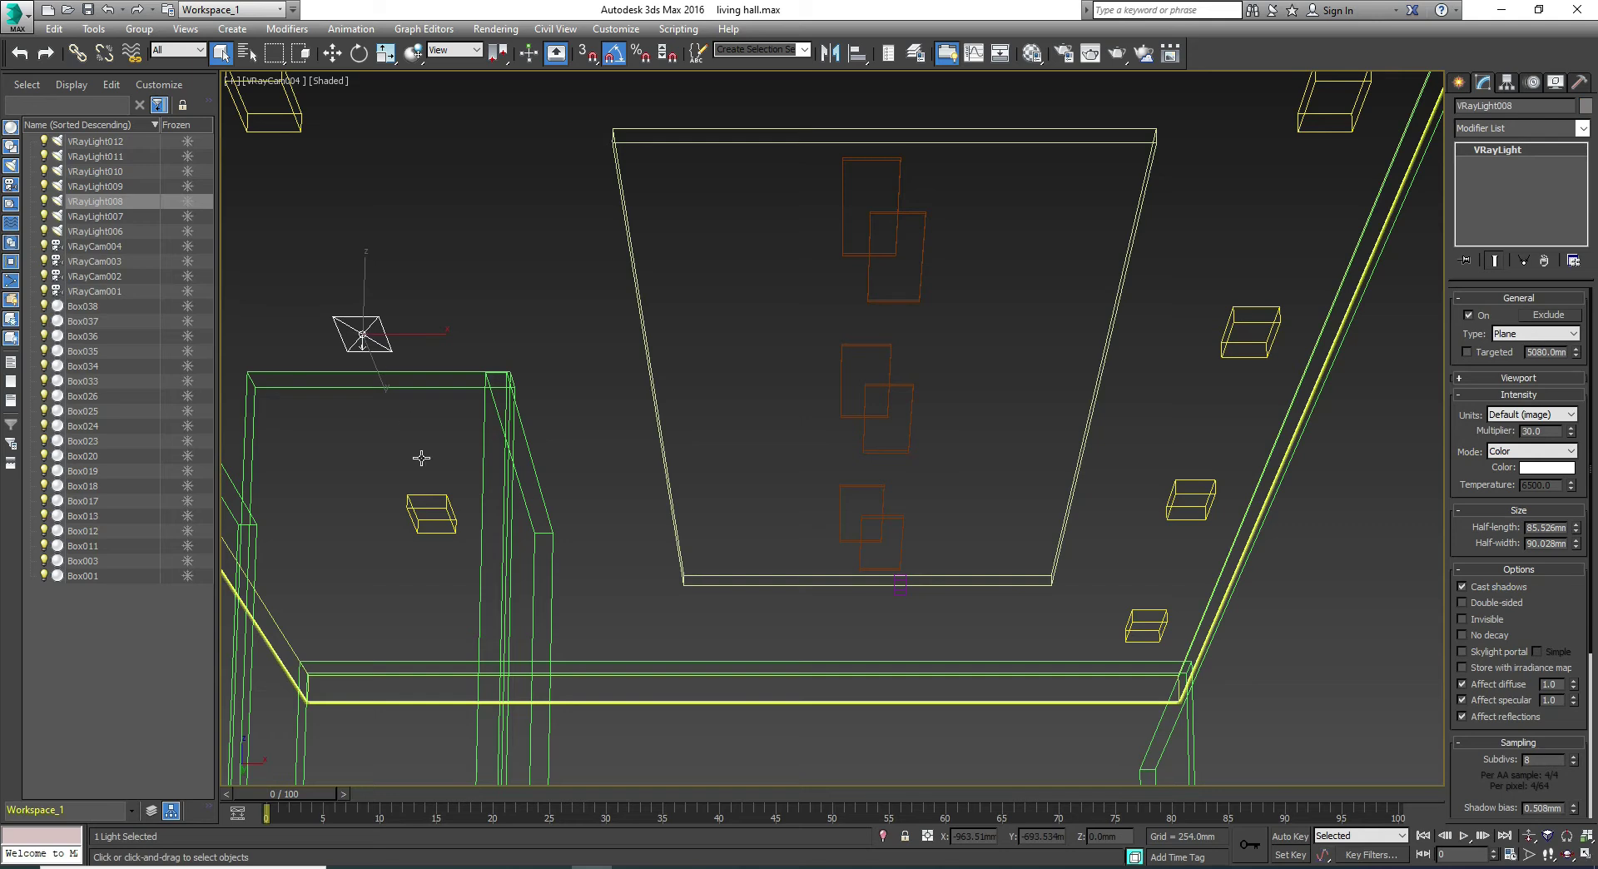
pyautogui.press('F3')
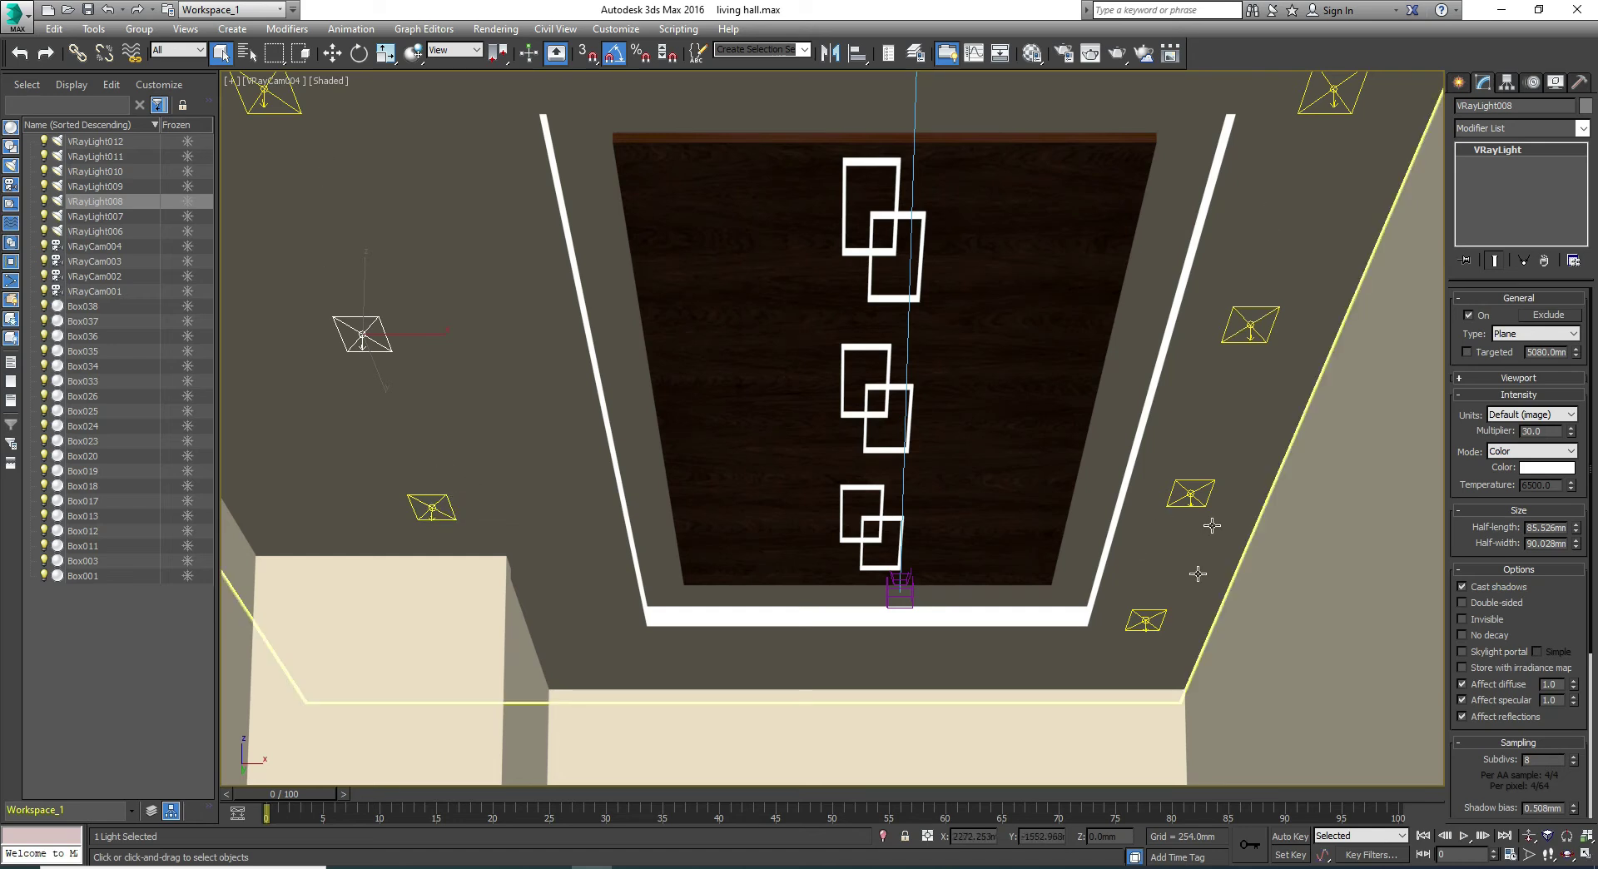
pyautogui.press('F3')
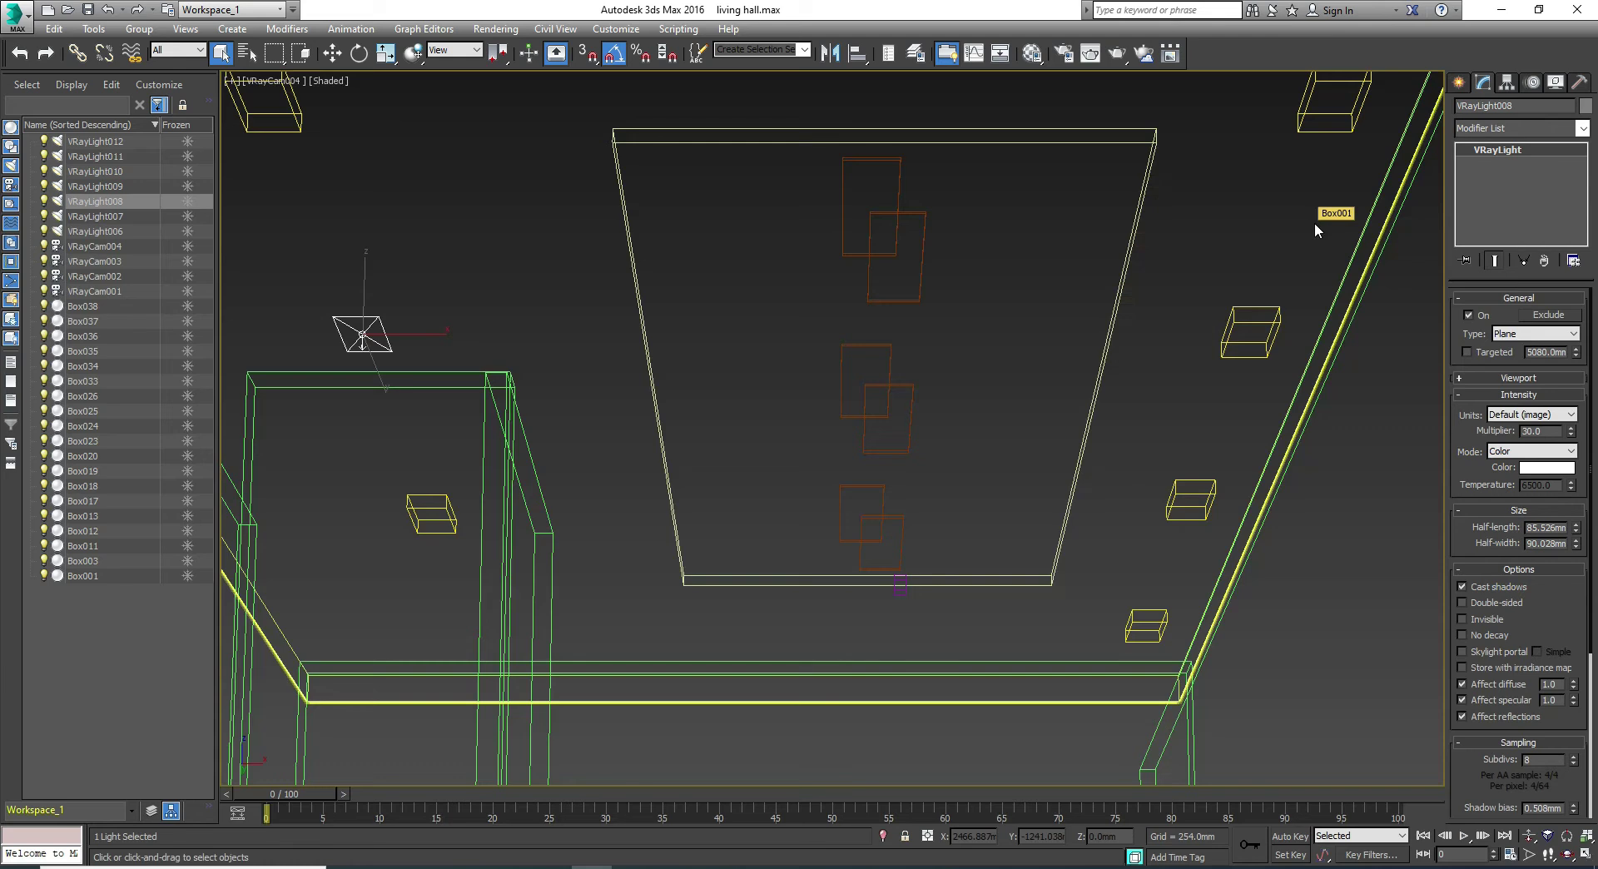
pyautogui.press('F3')
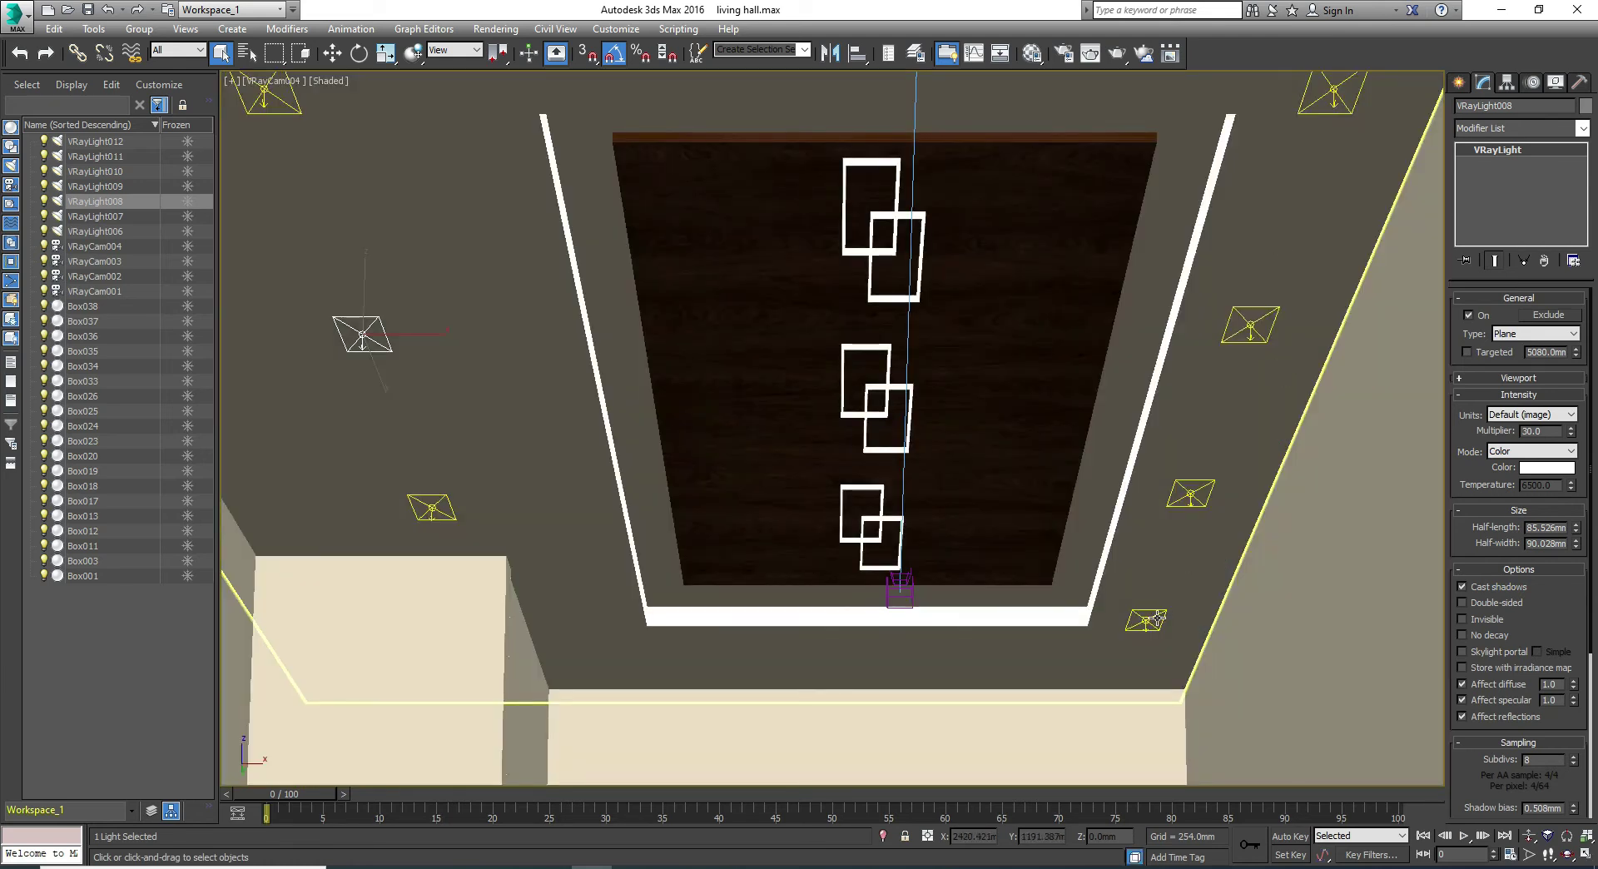
# Select the plane light VRayLight012 on the ceiling and examine its parameters
pyautogui.click(1157, 618)
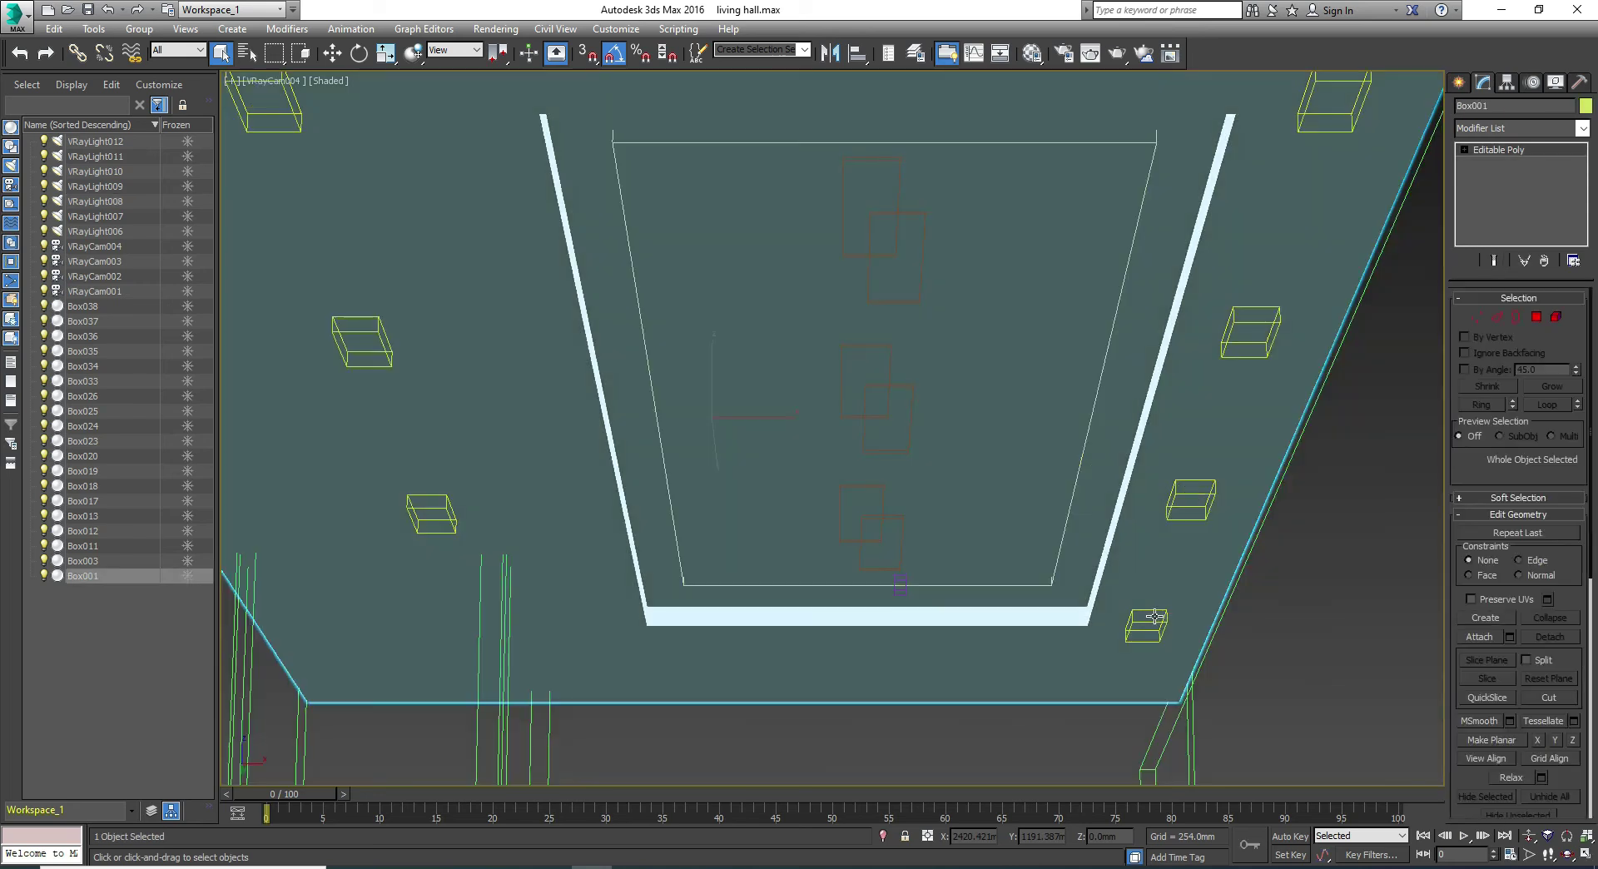
pyautogui.click(1156, 609)
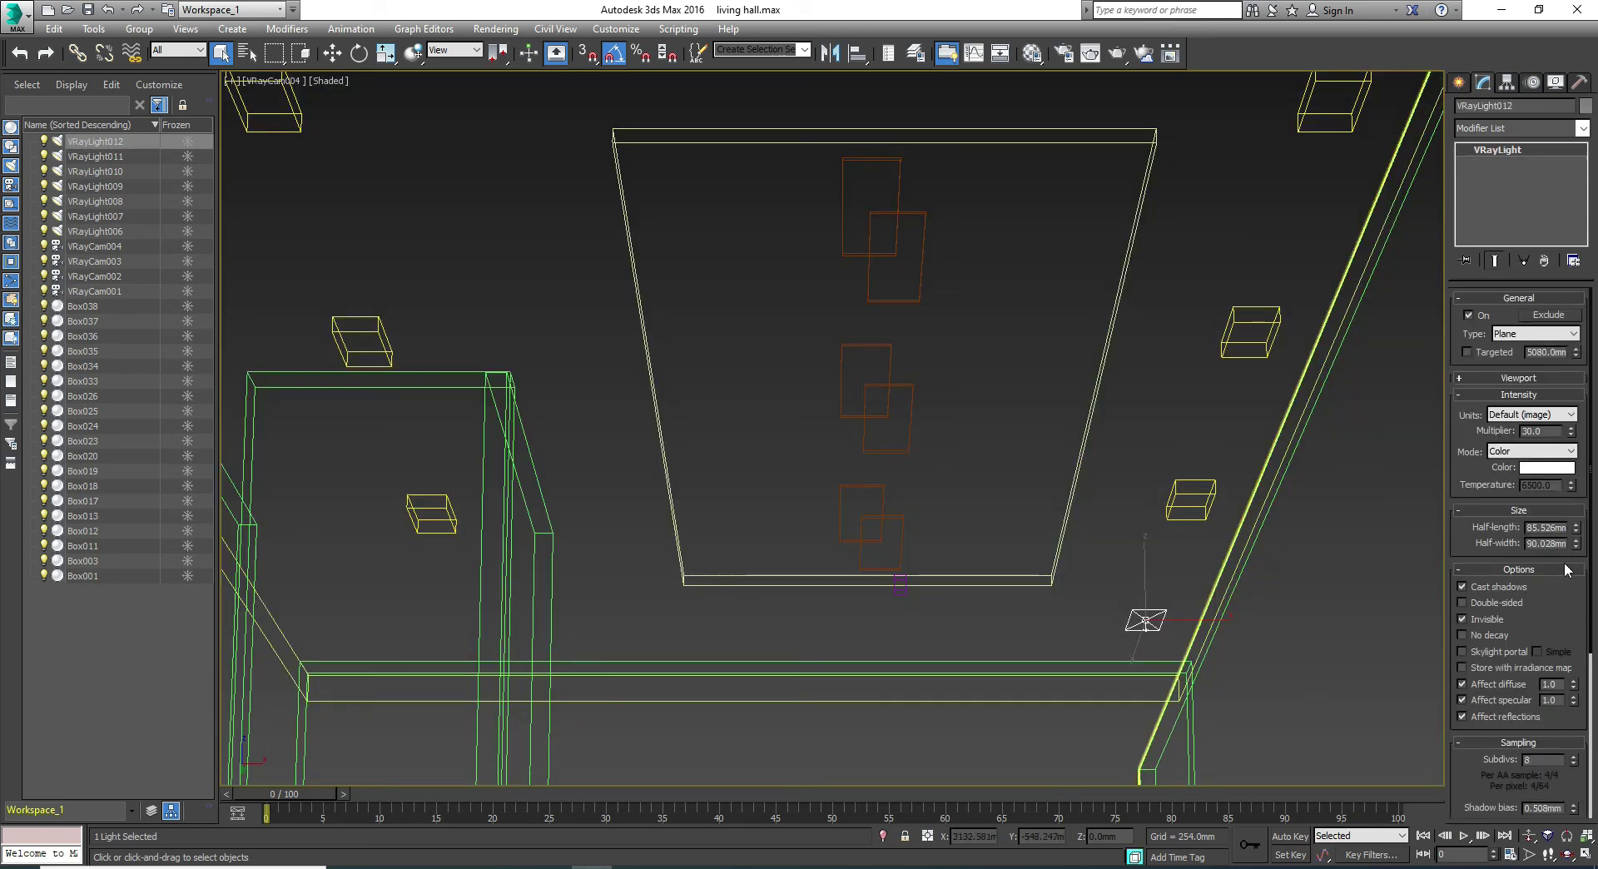
pyautogui.press('F3')
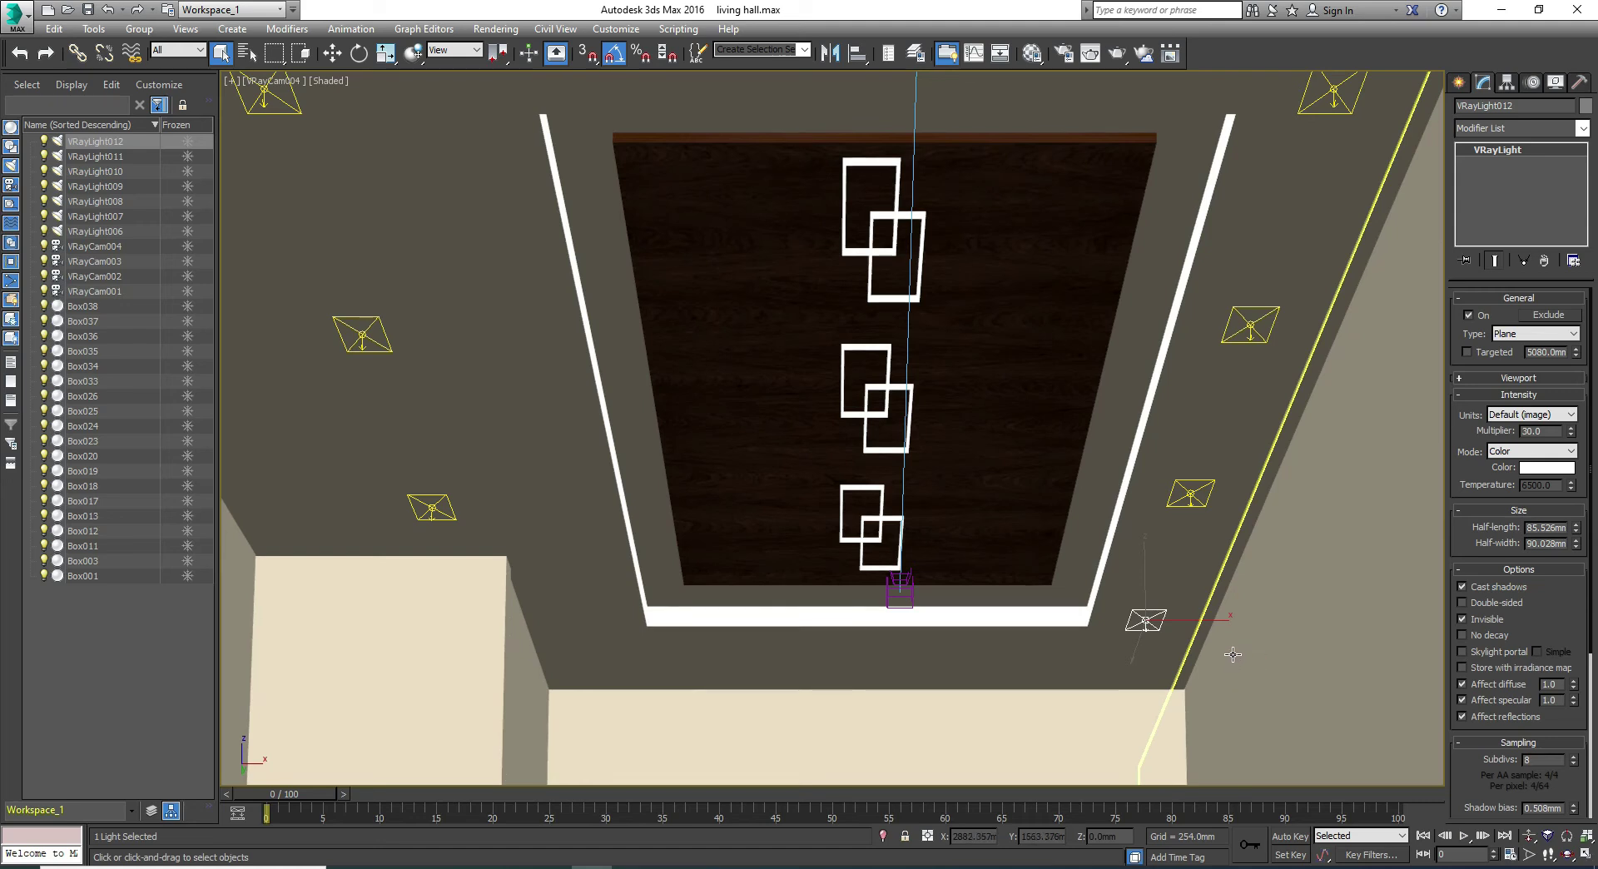
# Open the render setup and review the common output size and the V-Ray image sampler and filter settings
pyautogui.click(792, 431)
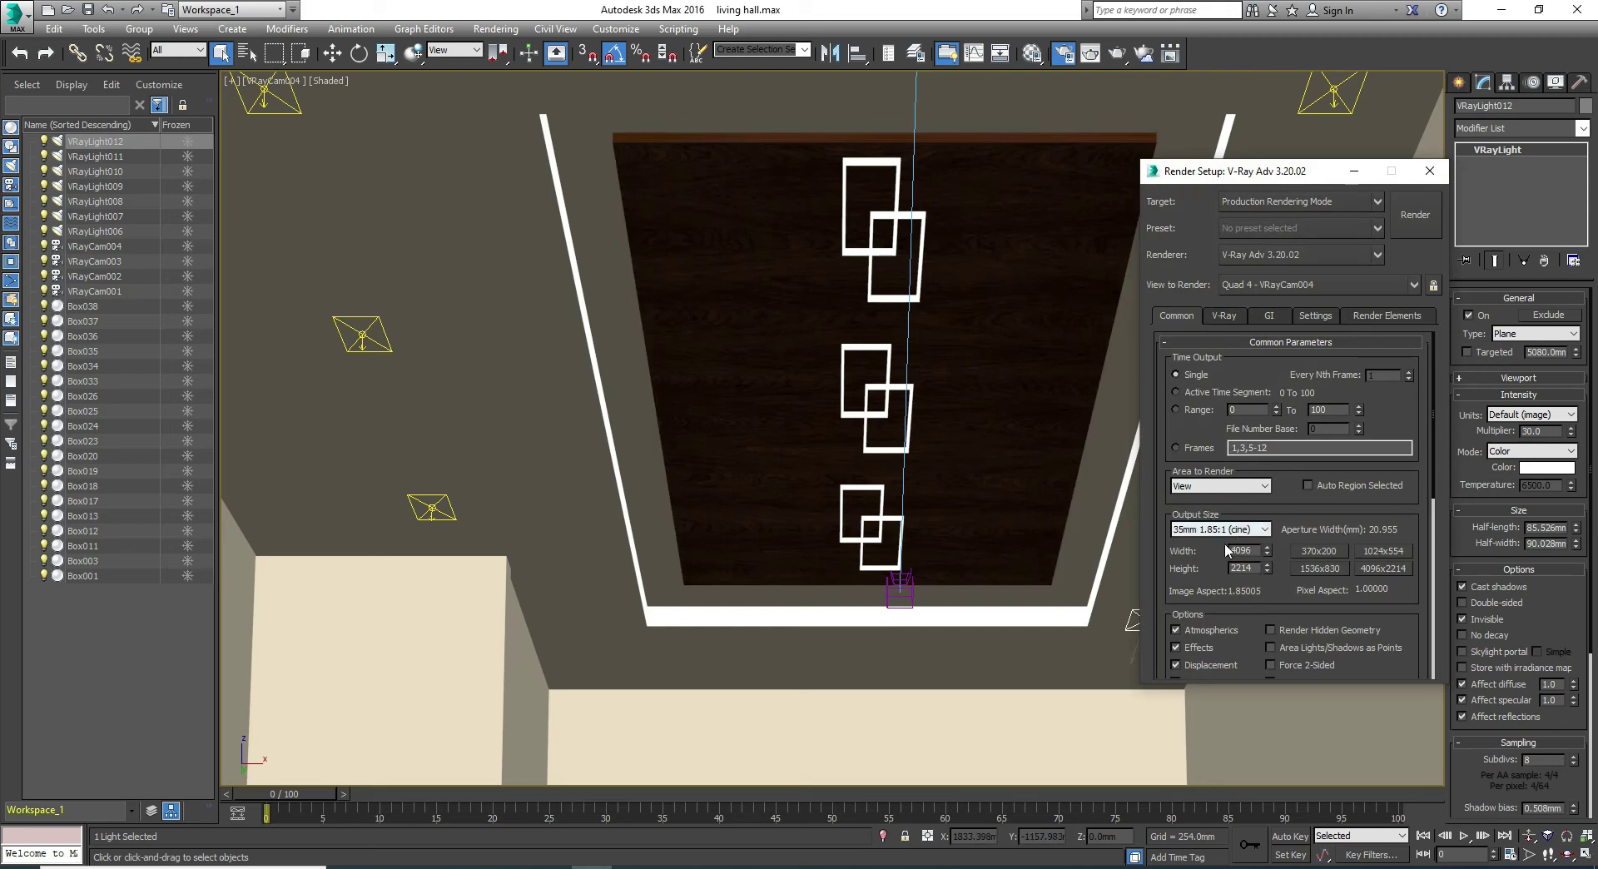
pyautogui.click(1232, 318)
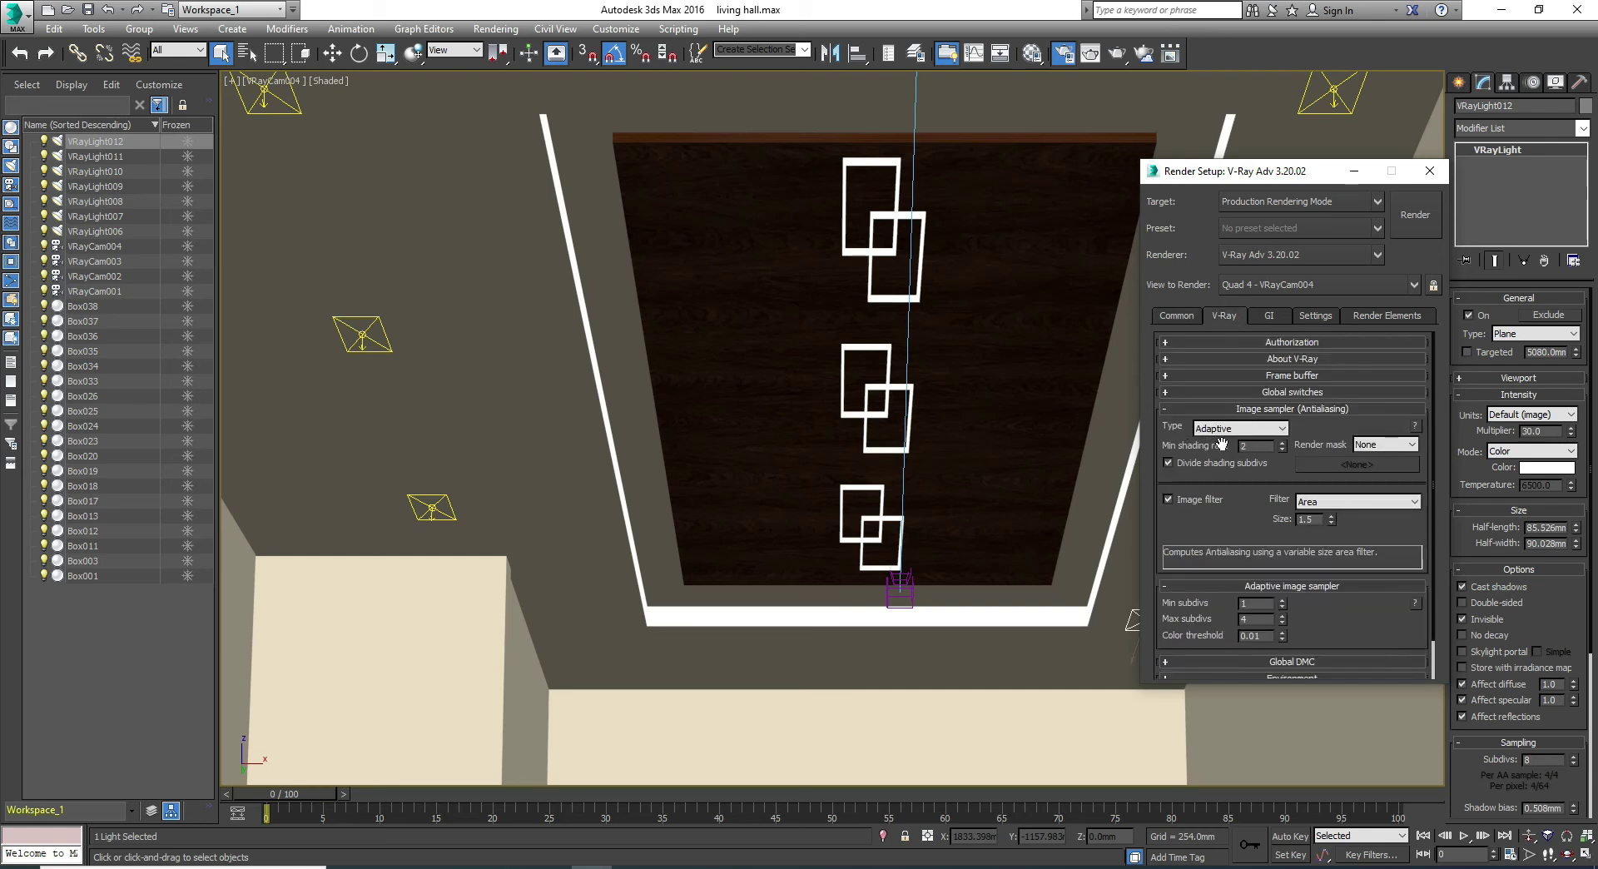
pyautogui.moveTo(1235, 439)
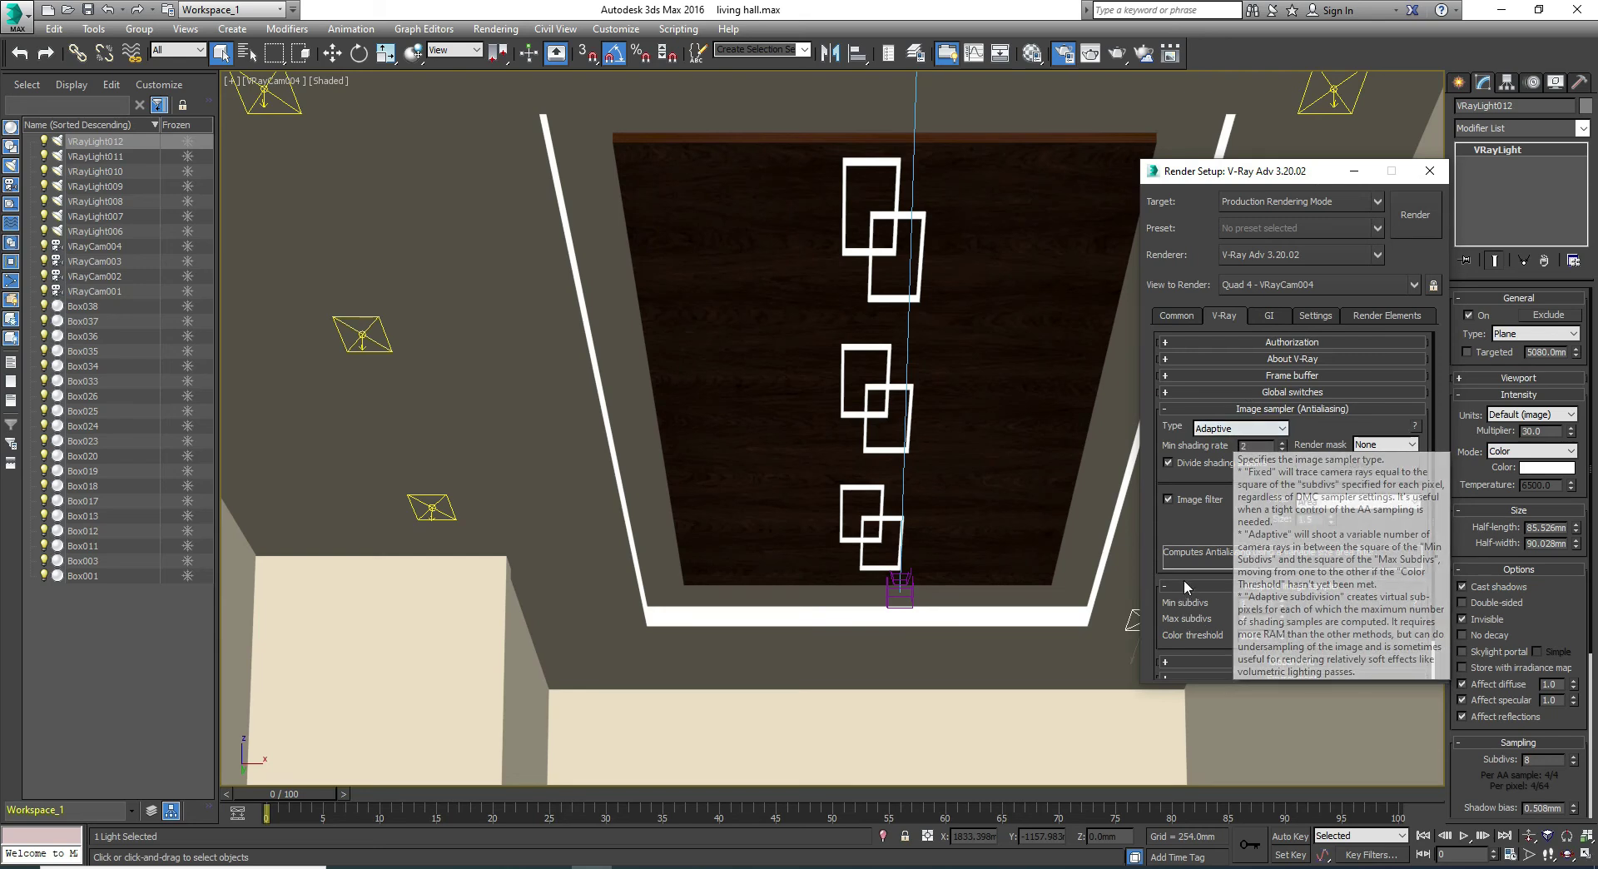
pyautogui.scroll(-2, 1183, 582)
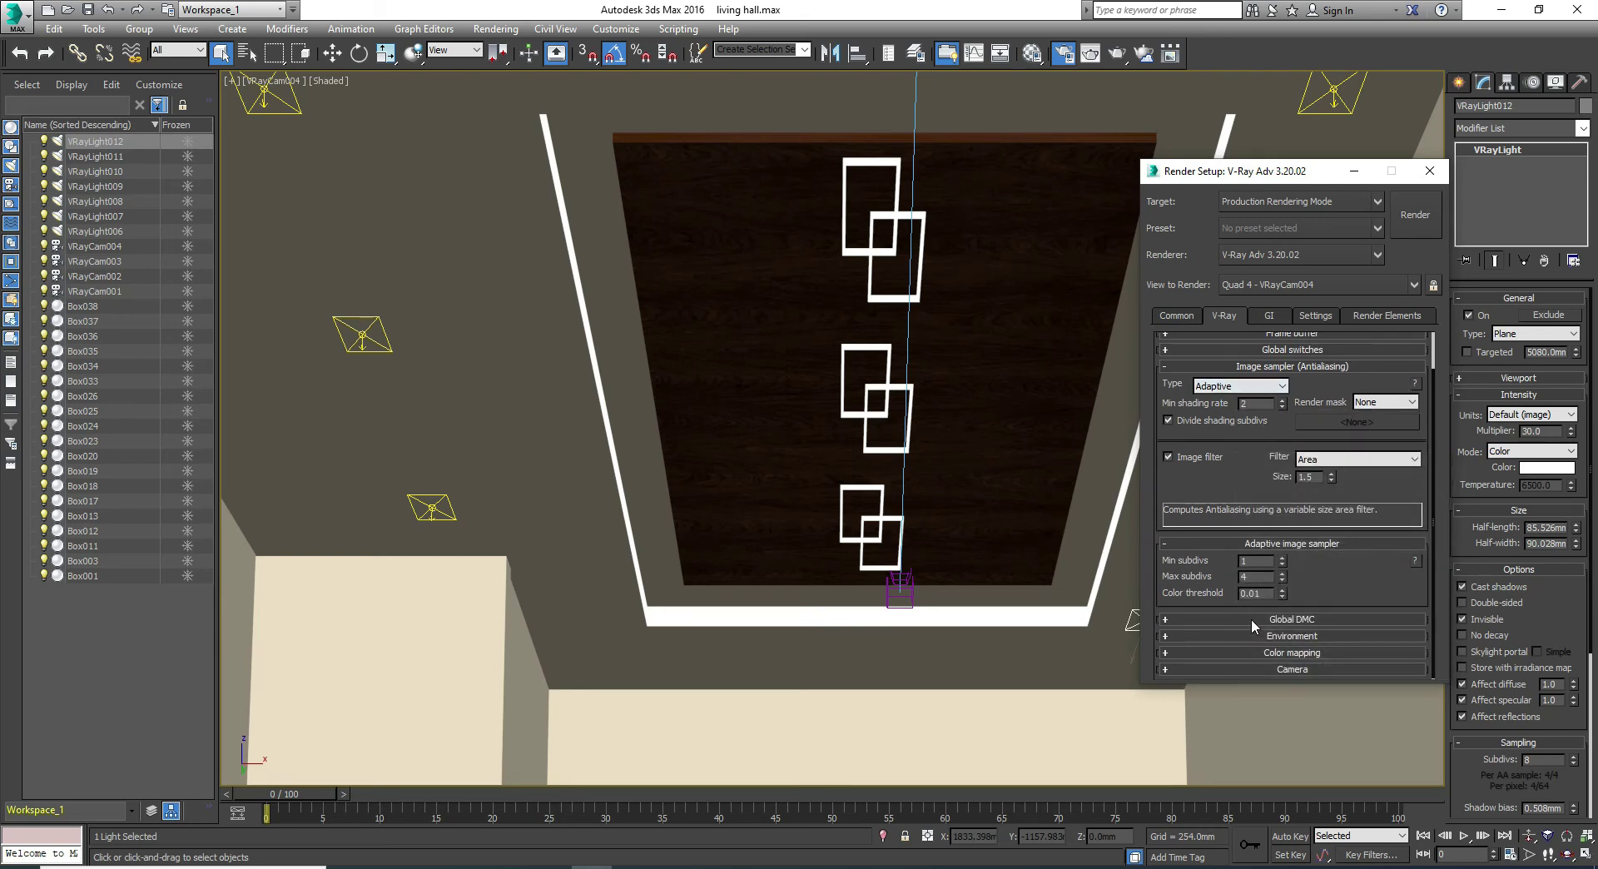
# Examine the render setup's Global DMC, environment and color mapping settings, plus the global illumination engines
pyautogui.click(1251, 619)
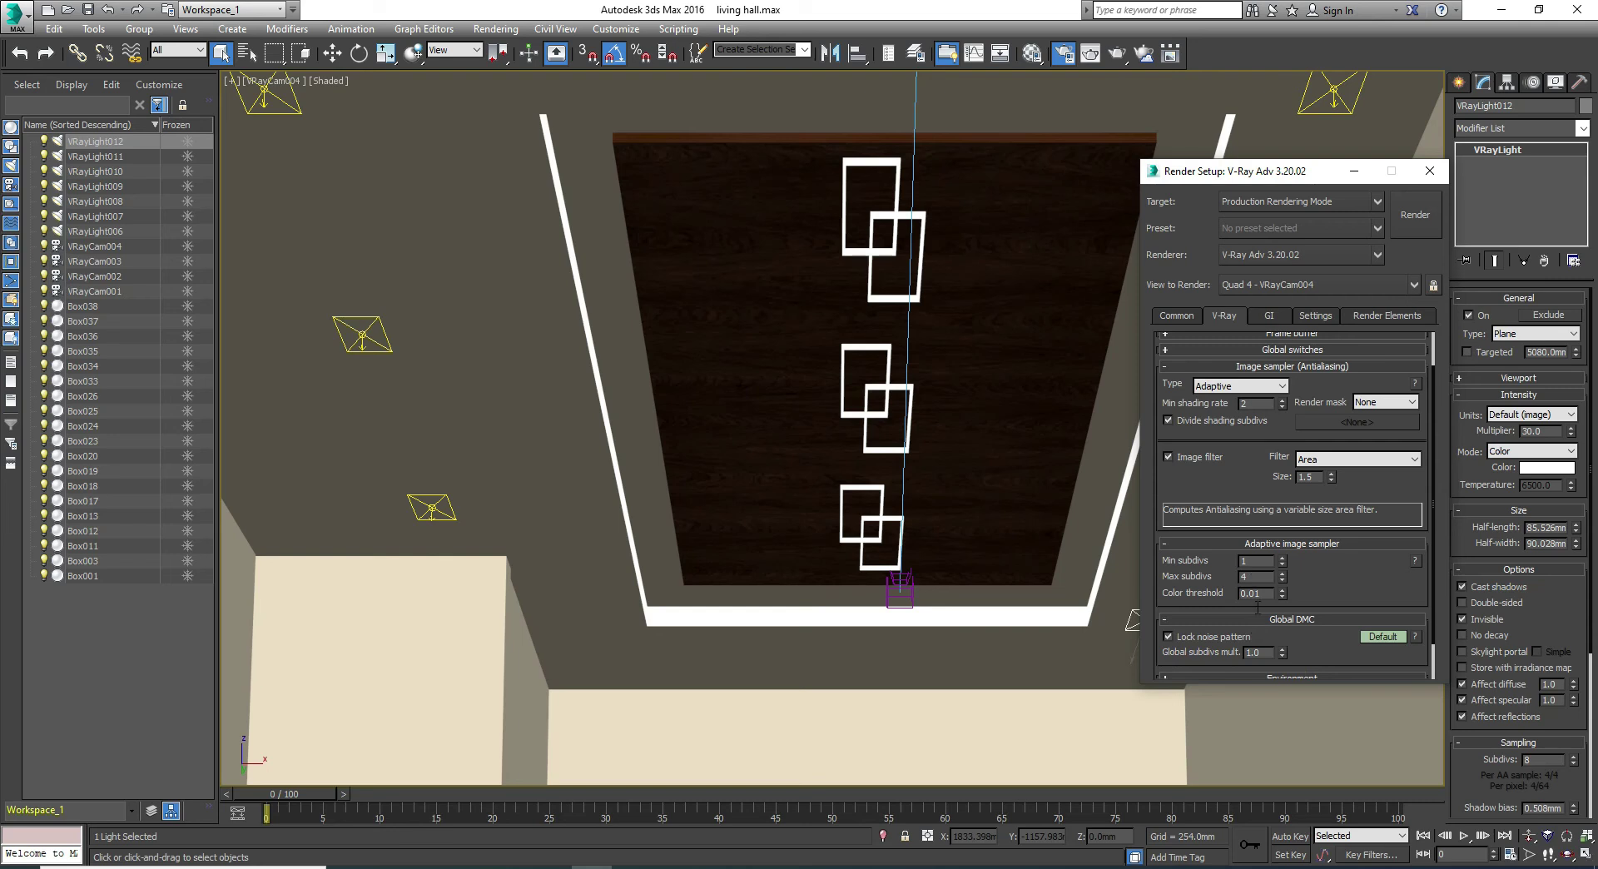
pyautogui.scroll(-2, 1209, 638)
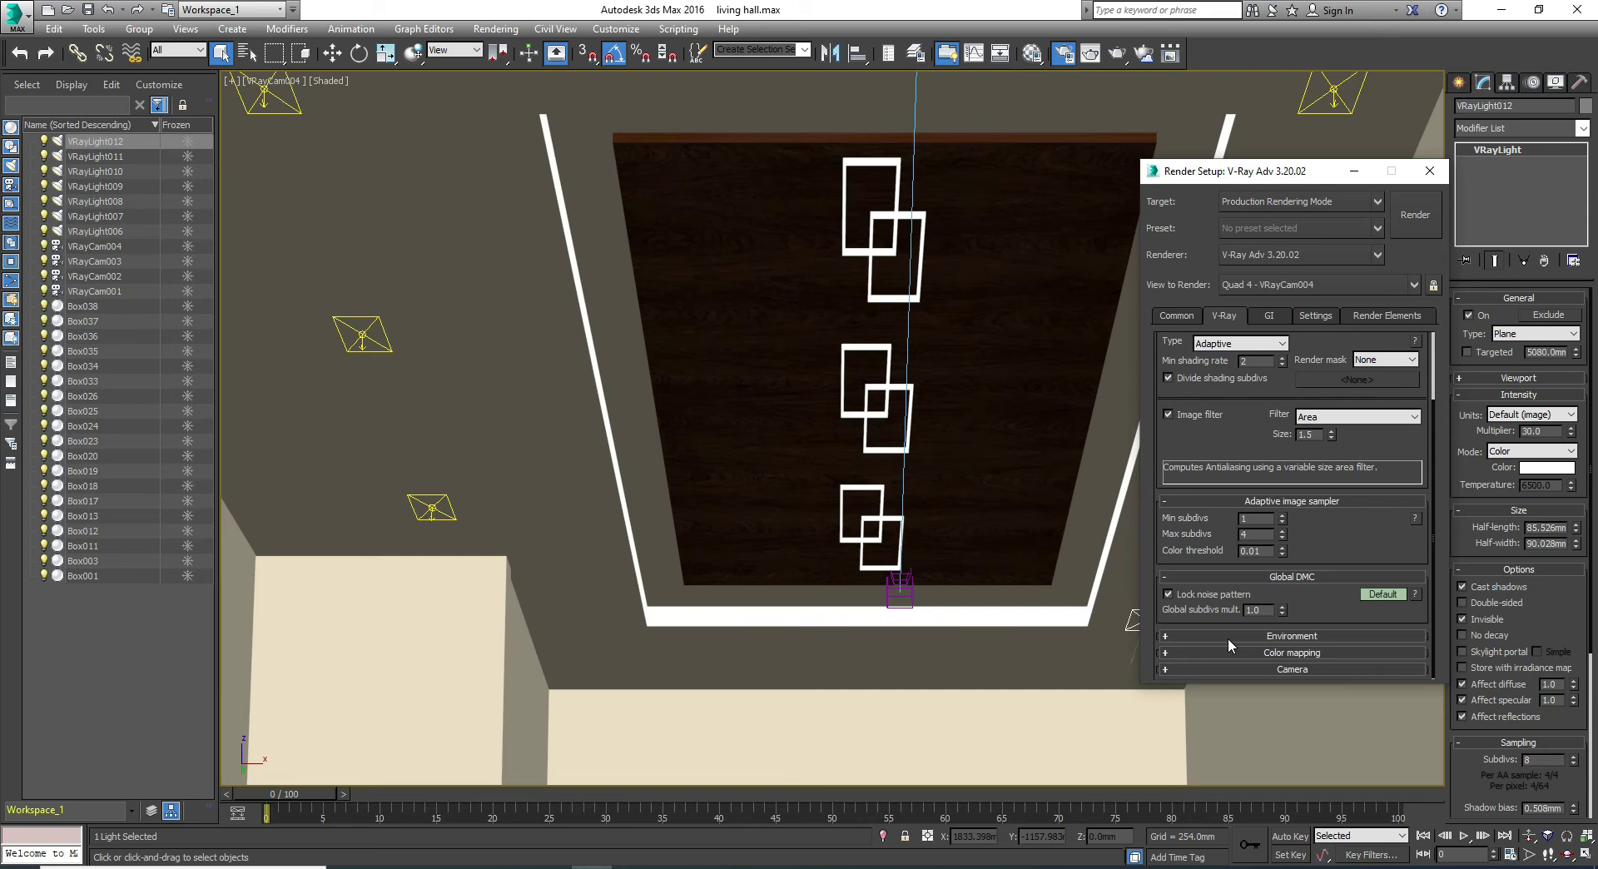
pyautogui.click(1227, 637)
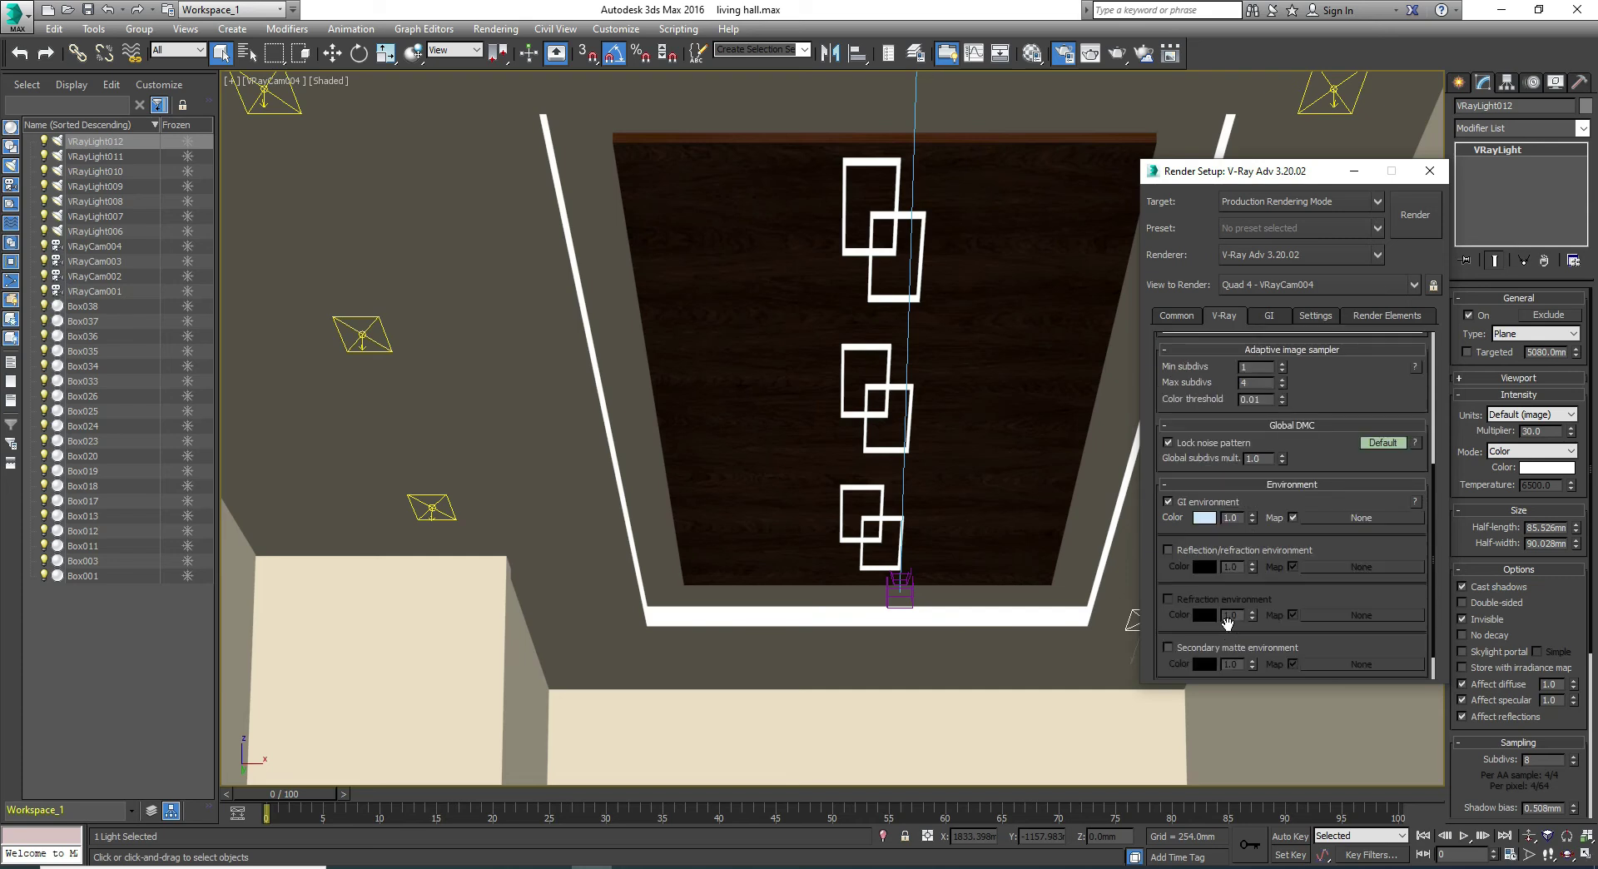
pyautogui.click(1295, 486)
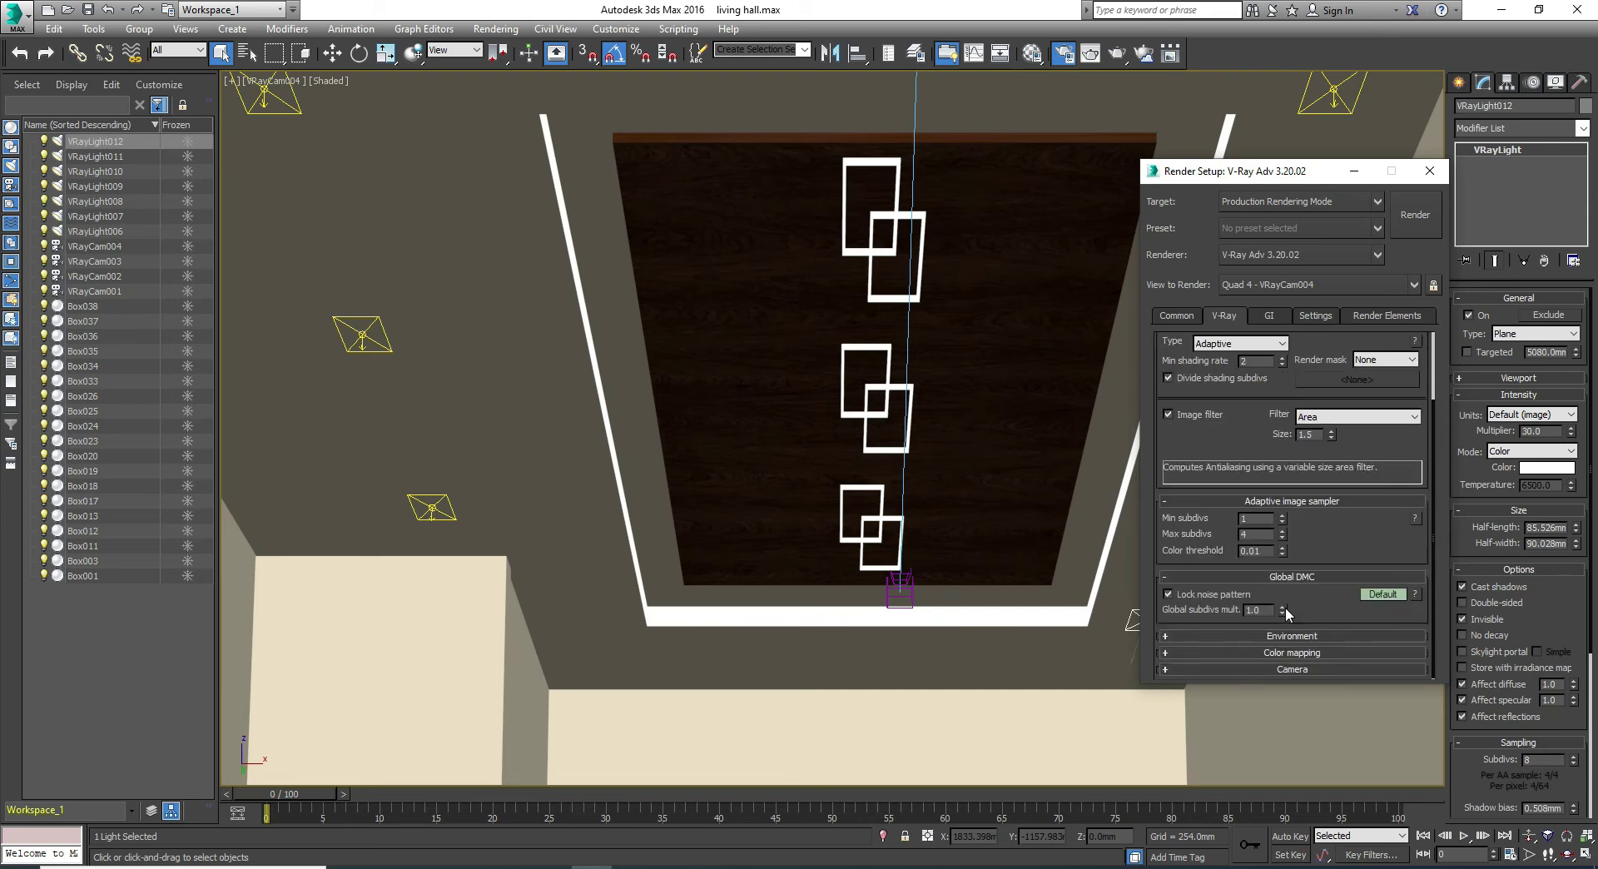
pyautogui.click(1283, 649)
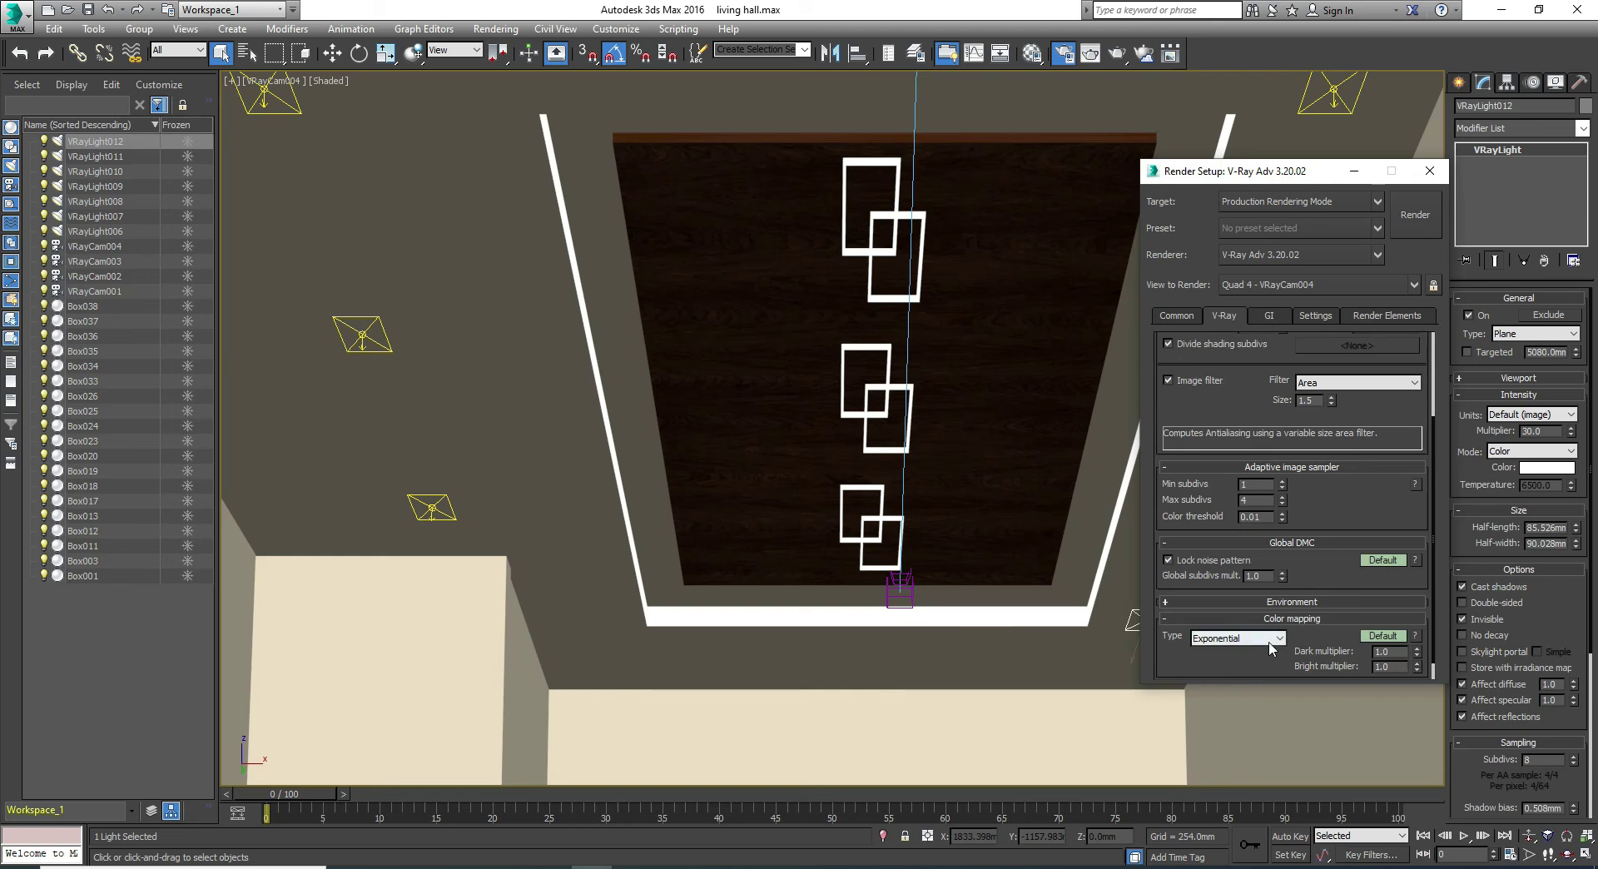
pyautogui.click(1266, 320)
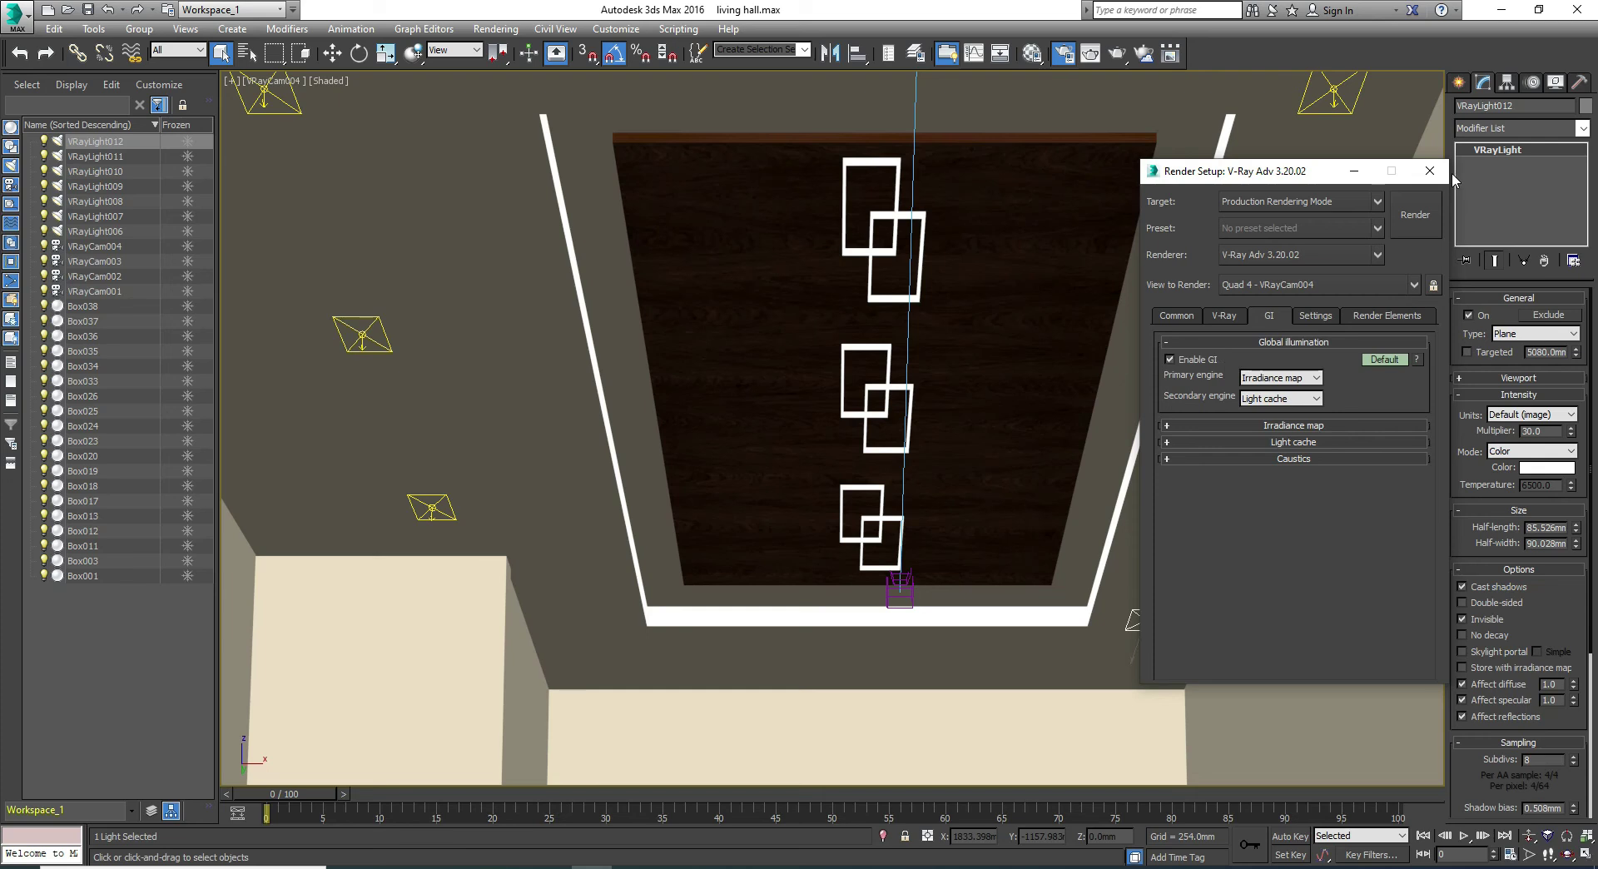
# Render the VRayCam004 view of the false ceiling and maximize the V-Ray frame buffer to view the image
pyautogui.click(1418, 210)
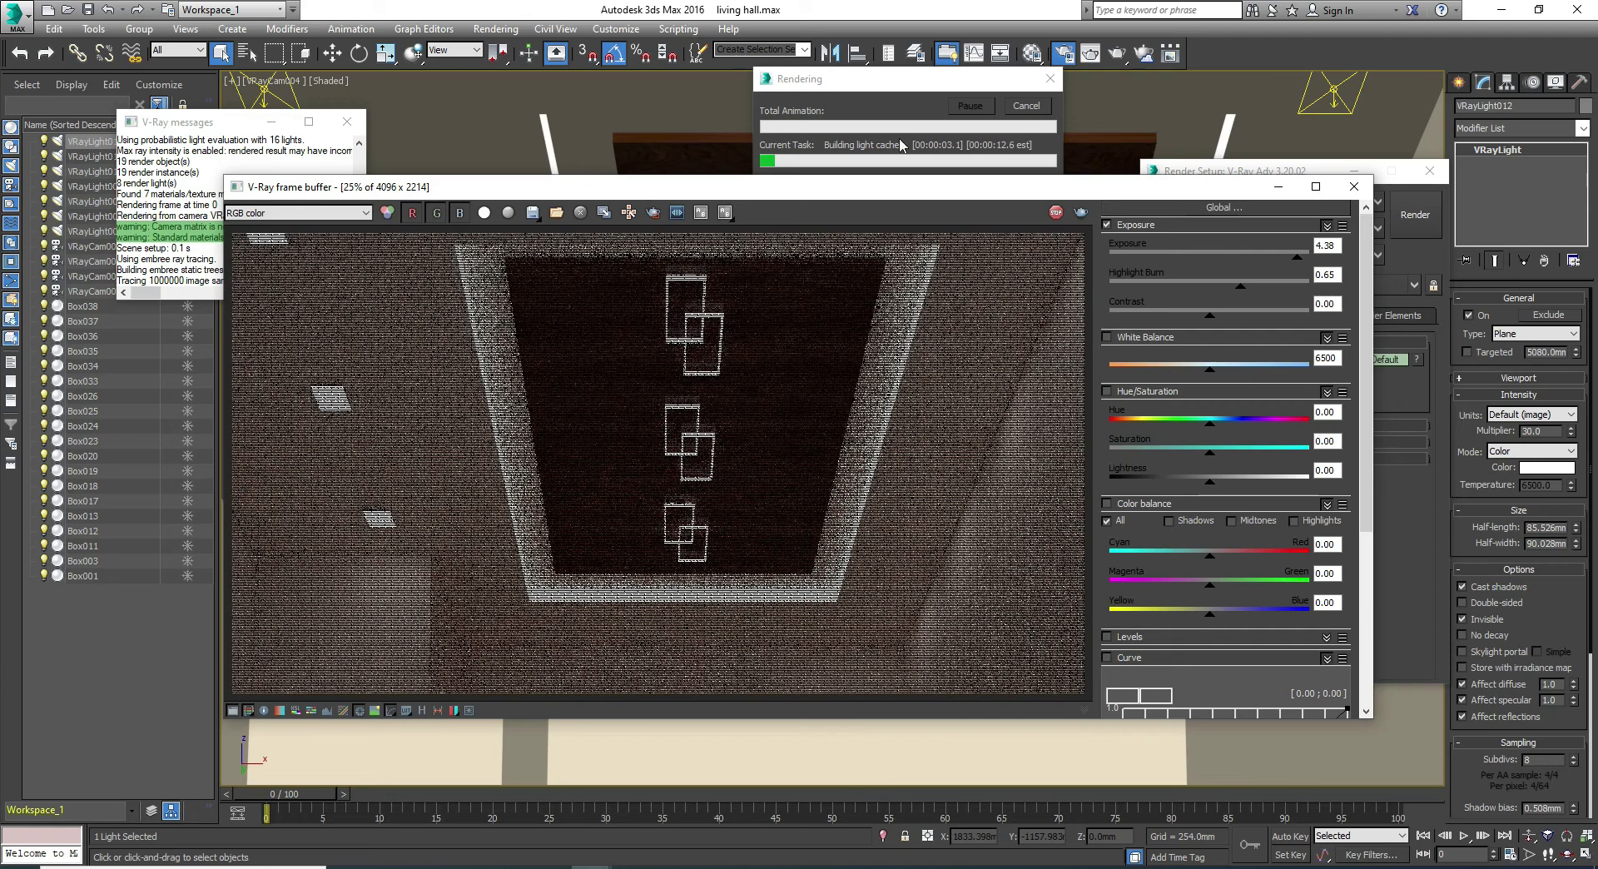
pyautogui.click(1315, 186)
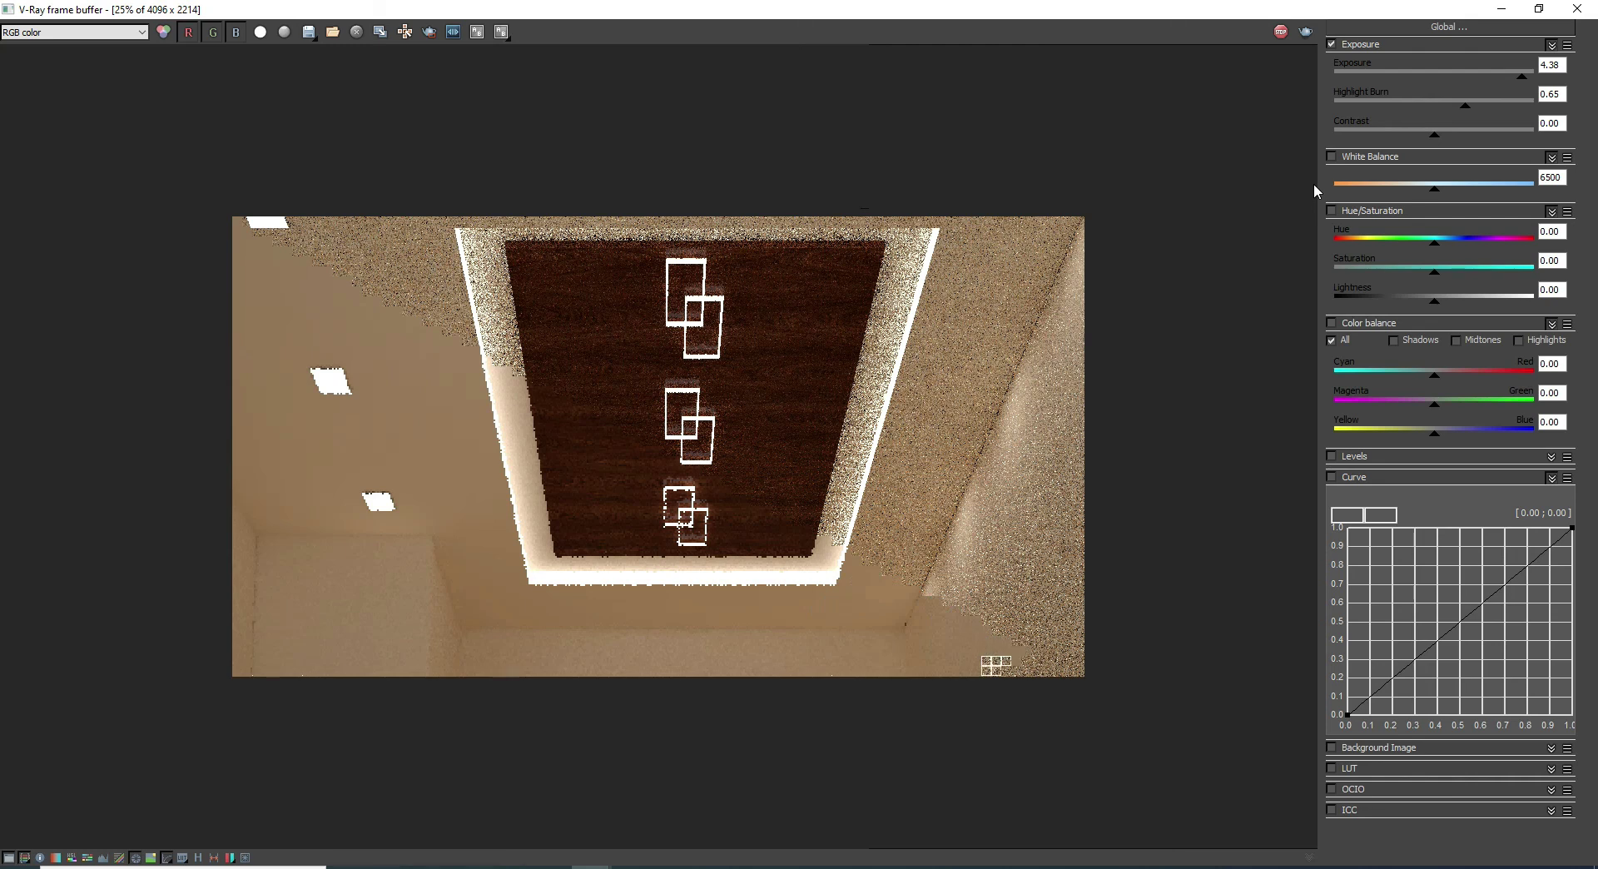
pyautogui.click(1562, 796)
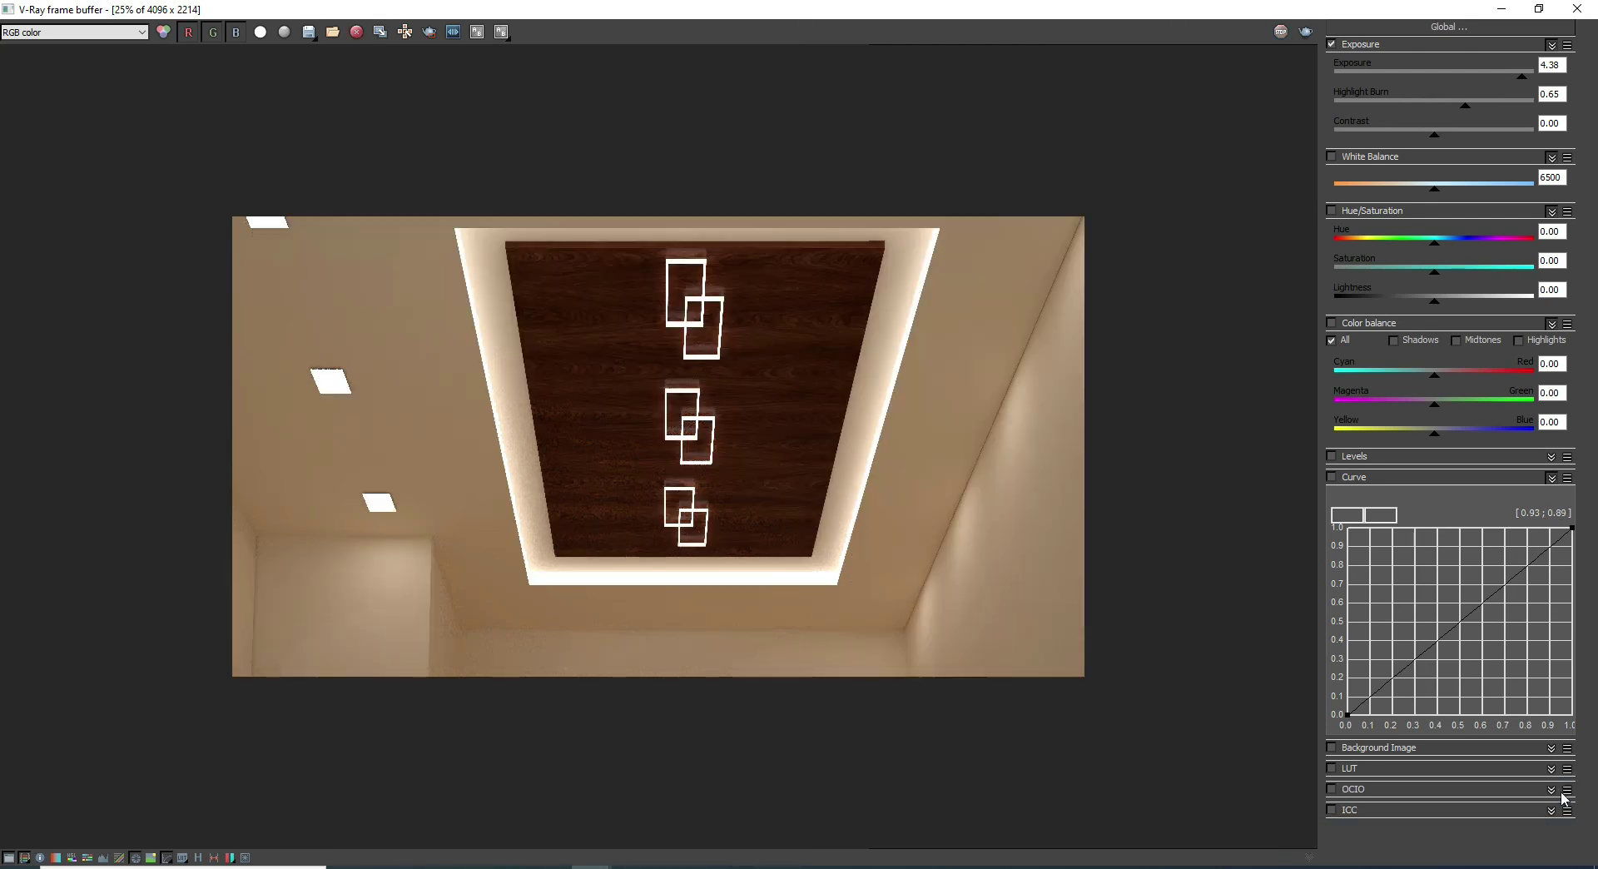